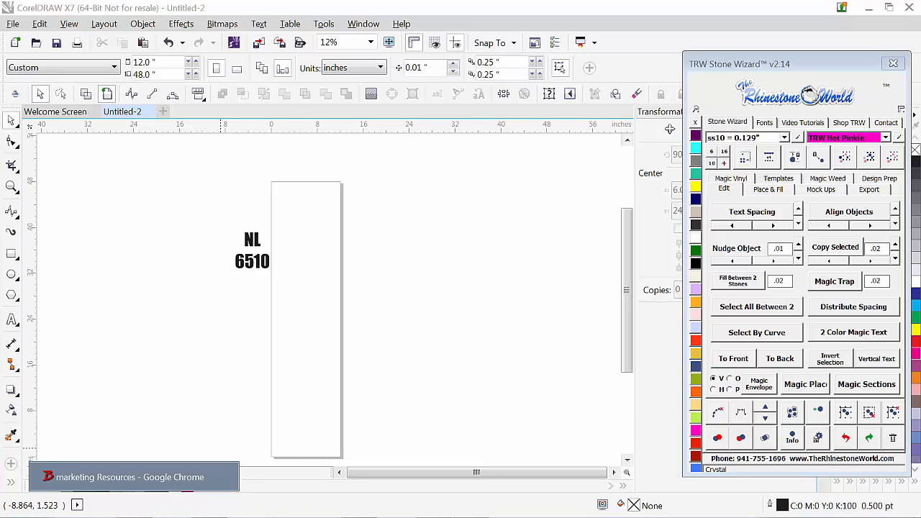
Step: Switch to the Marketing Resources page in Chrome, preview Photo 2 in Light Pink and set its color back to Purple Rush
mouse_move(133, 514)
left_click(143, 492)
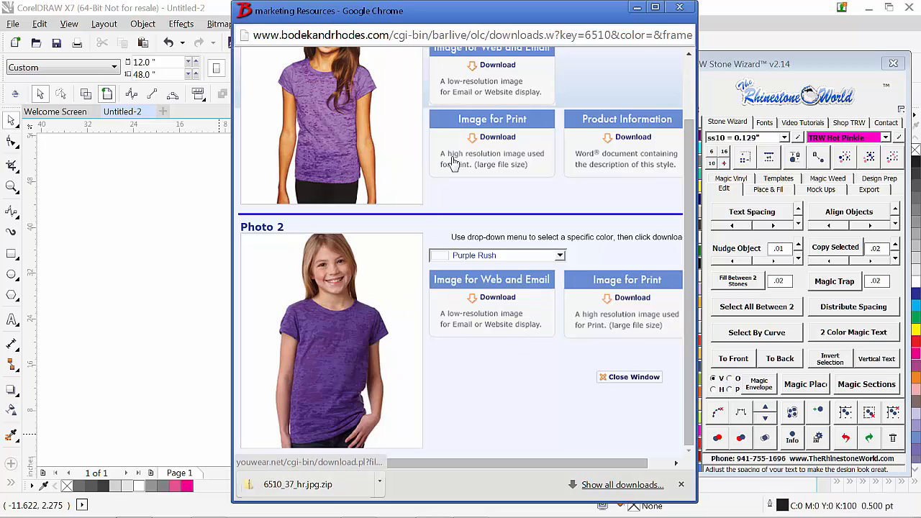
left_click(502, 257)
left_click(482, 296)
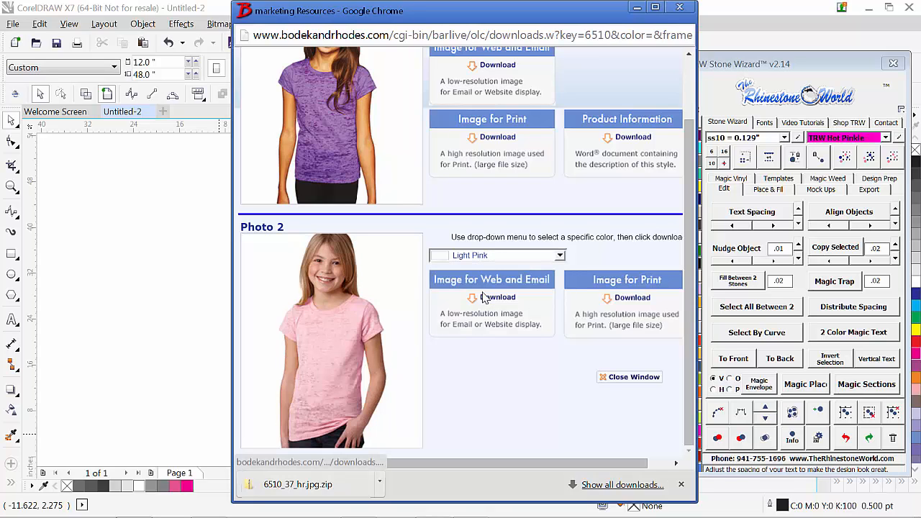
left_click(495, 262)
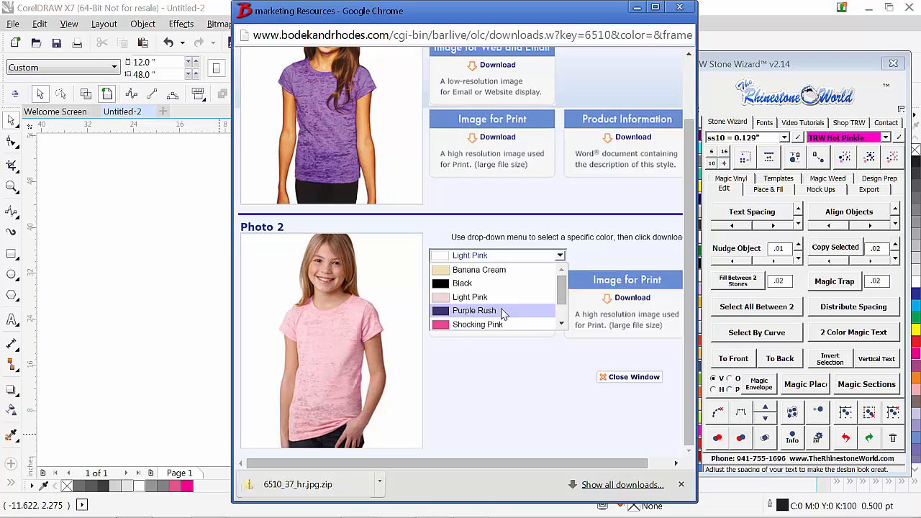
left_click(489, 311)
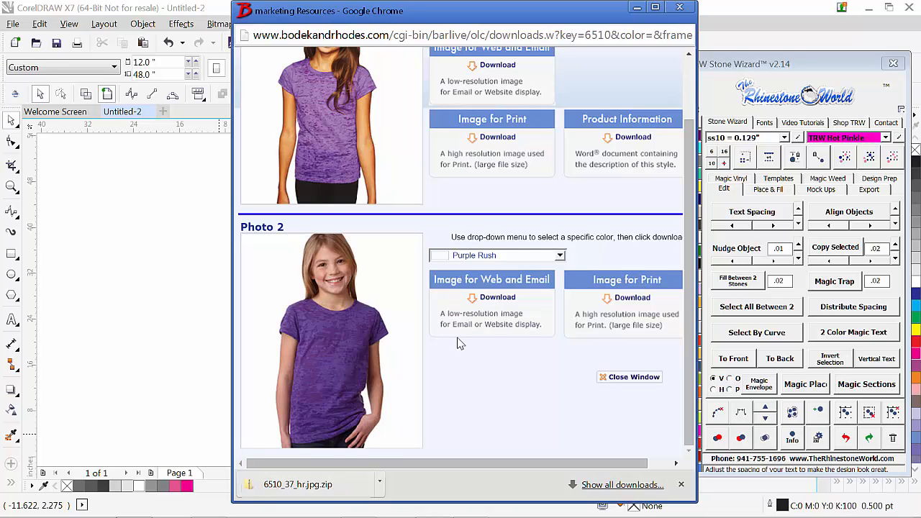
Step: Start downloading Photo 2's high-resolution print image, cancel that download and close the Marketing Resources window
left_click(623, 300)
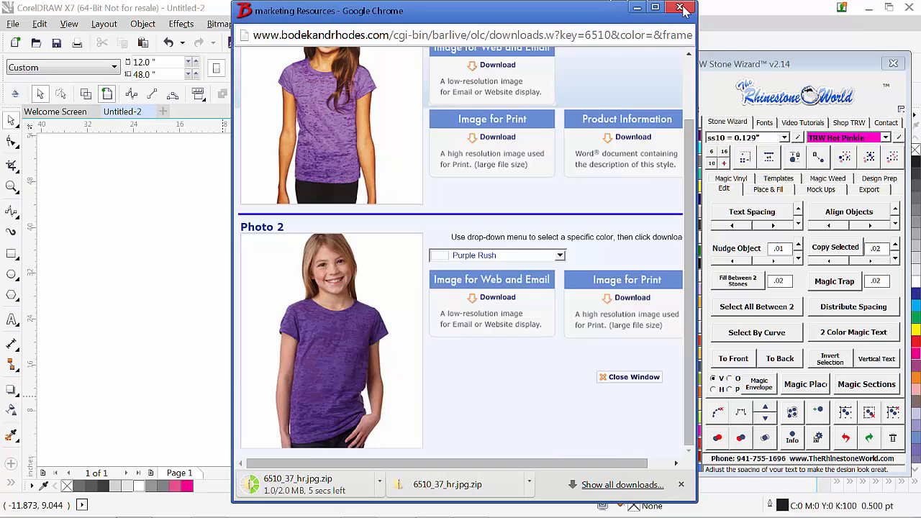
left_click(379, 486)
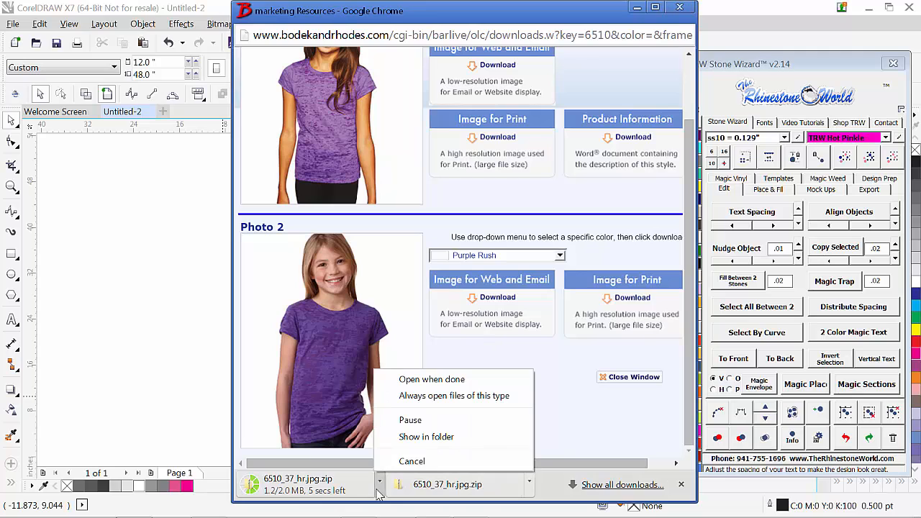
left_click(403, 461)
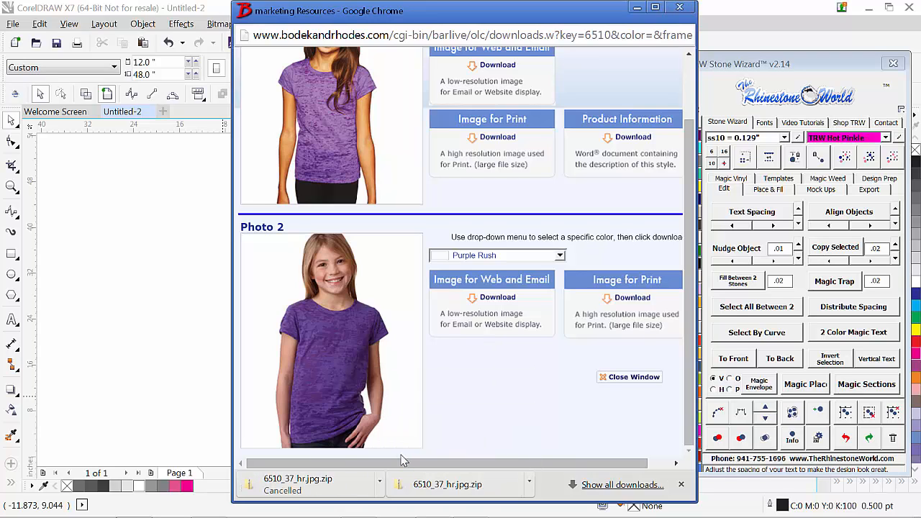
left_click(680, 7)
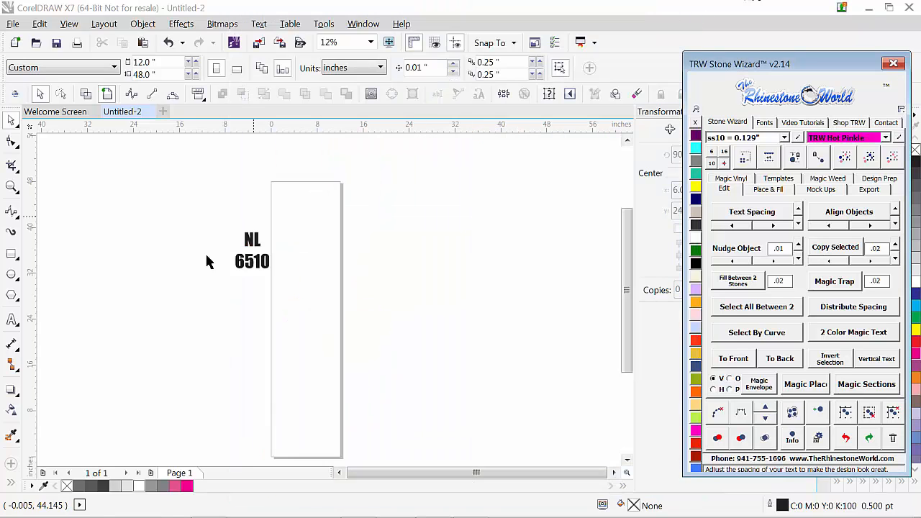
Step: Switch to the 6510_37_hr.jpg folder in Windows Explorer and copy the 6510_37_hr.jpg image file
left_click(216, 508)
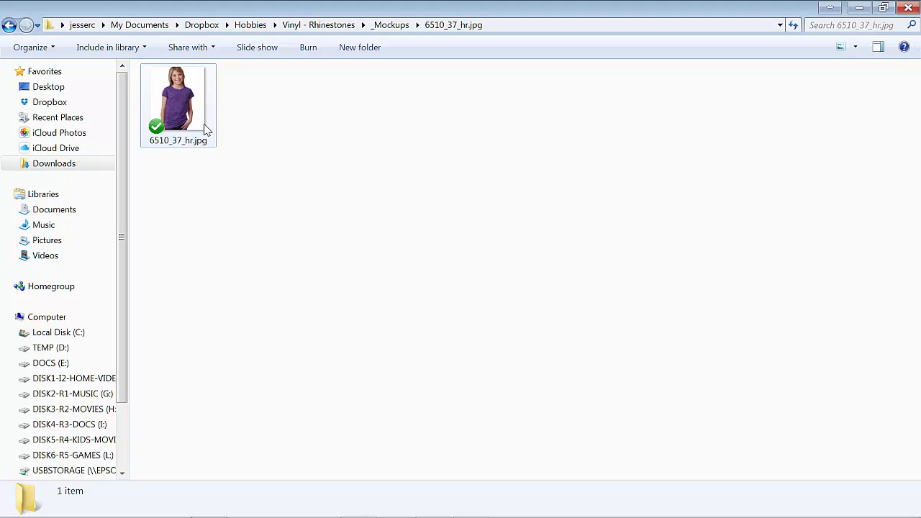
right_click(193, 124)
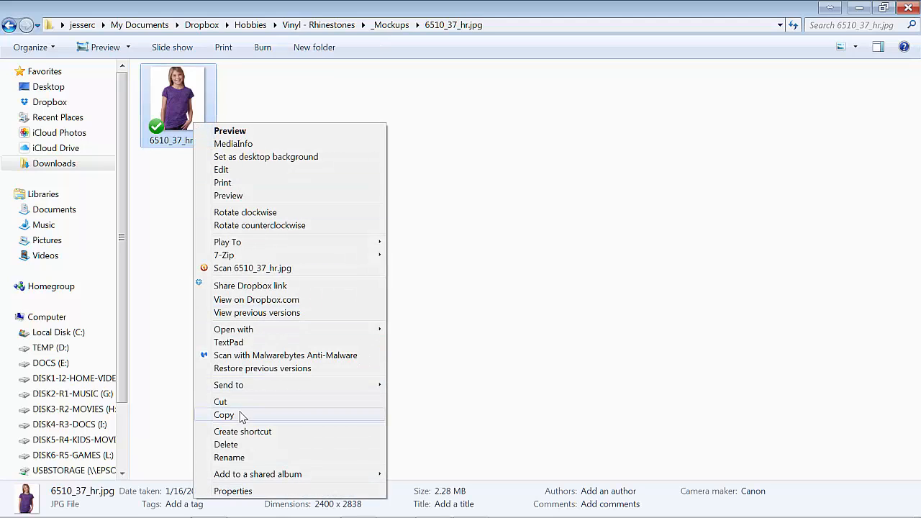
left_click(238, 415)
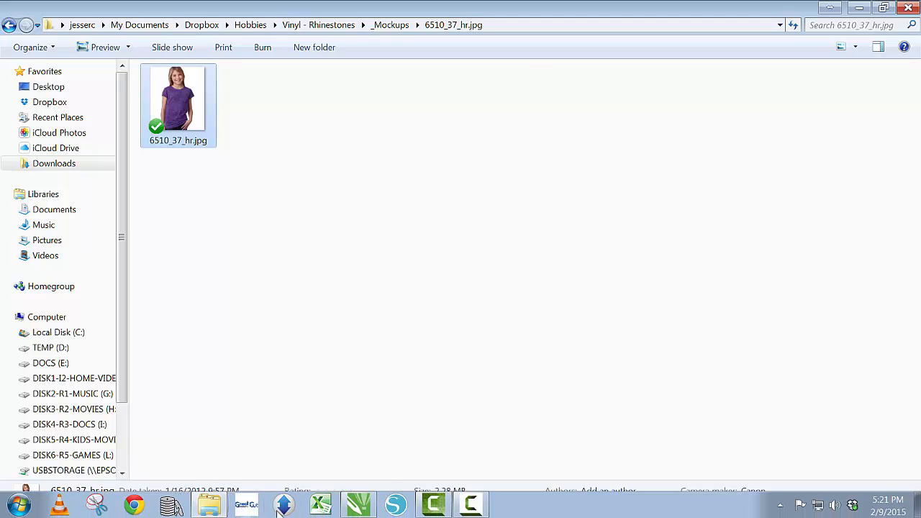
Step: Switch to CorelDRAW, paste the shirt photo near the top of the page and move the NL 6510 text up beside it
left_click(362, 503)
right_click(314, 281)
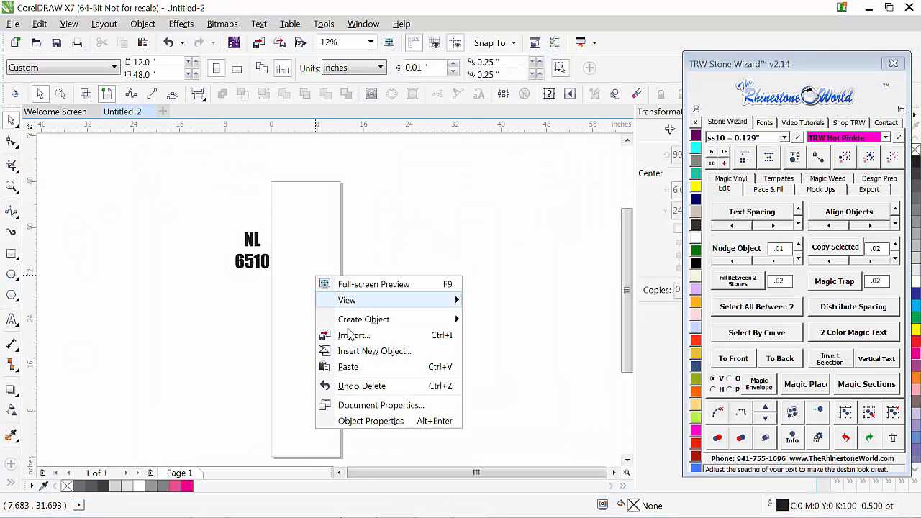
left_click(346, 369)
left_click_drag(308, 329, 306, 238)
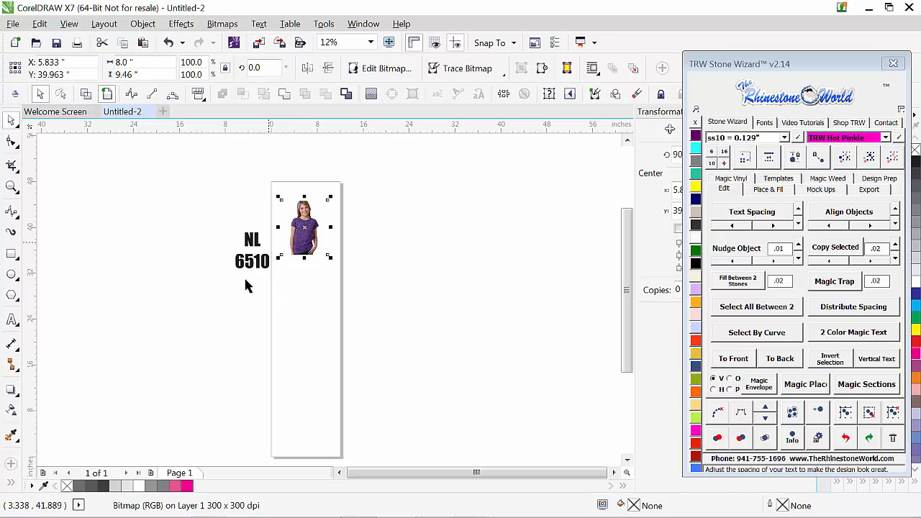
left_click_drag(250, 270, 243, 225)
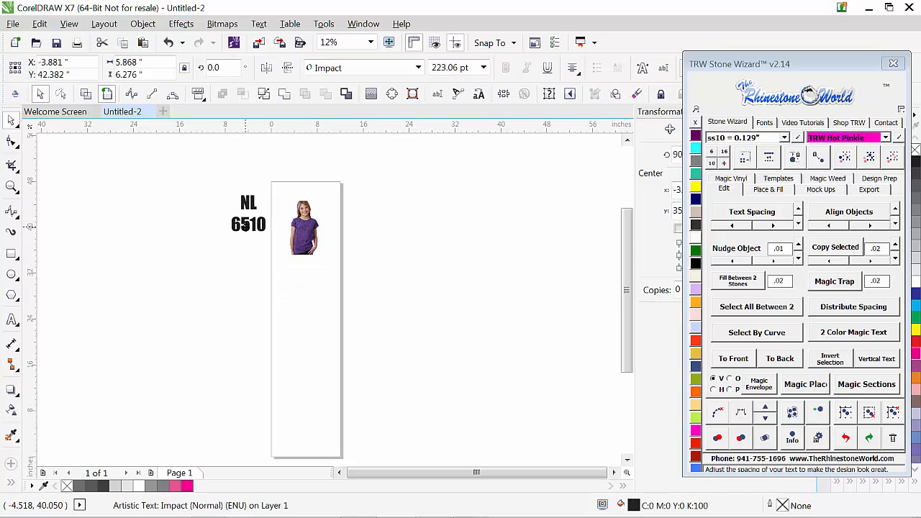
Step: Start a B-Spline outline at the left end of the shirt's neckline and trace along the shoulder to the sleeve top
left_click(304, 227)
scroll(304, 226, "up", 2)
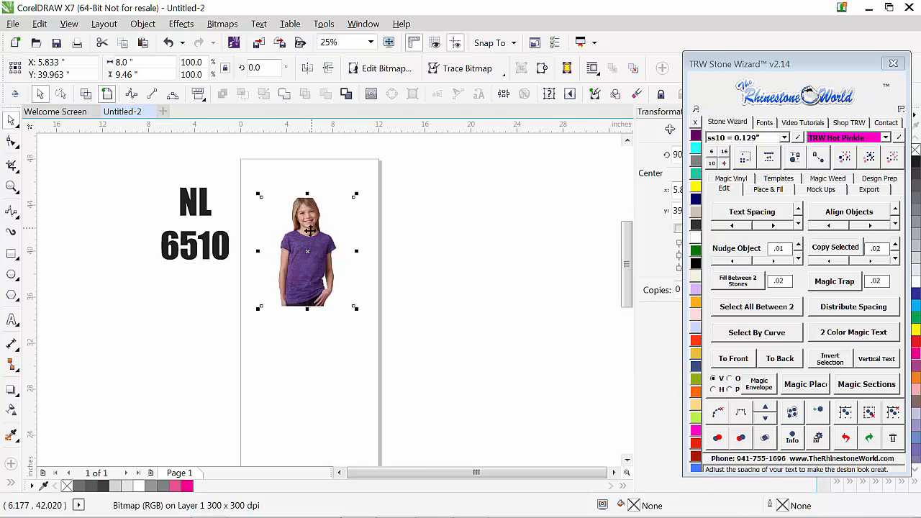
scroll(308, 247, "up", 2)
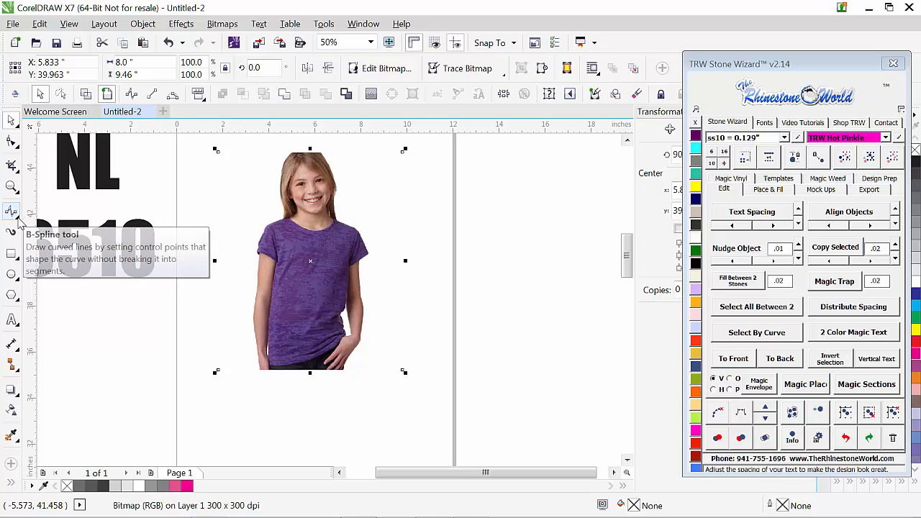
left_click(17, 217)
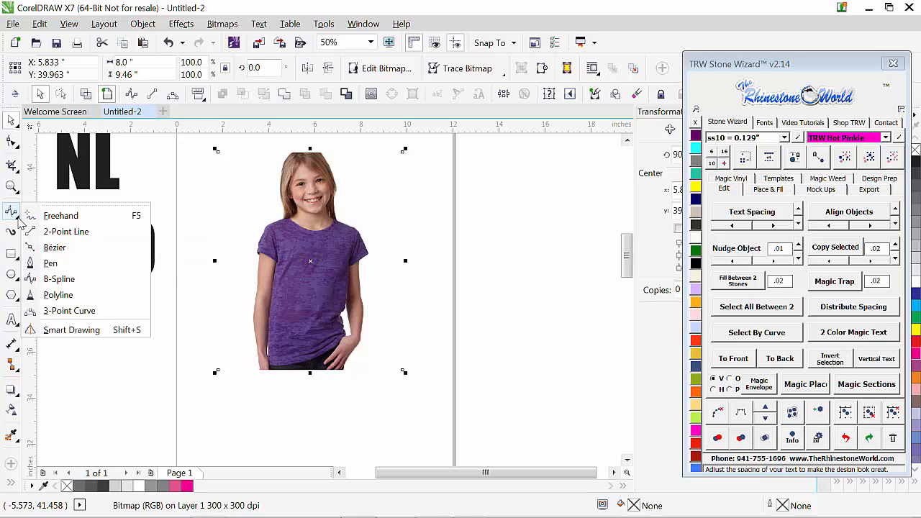
left_click(29, 215)
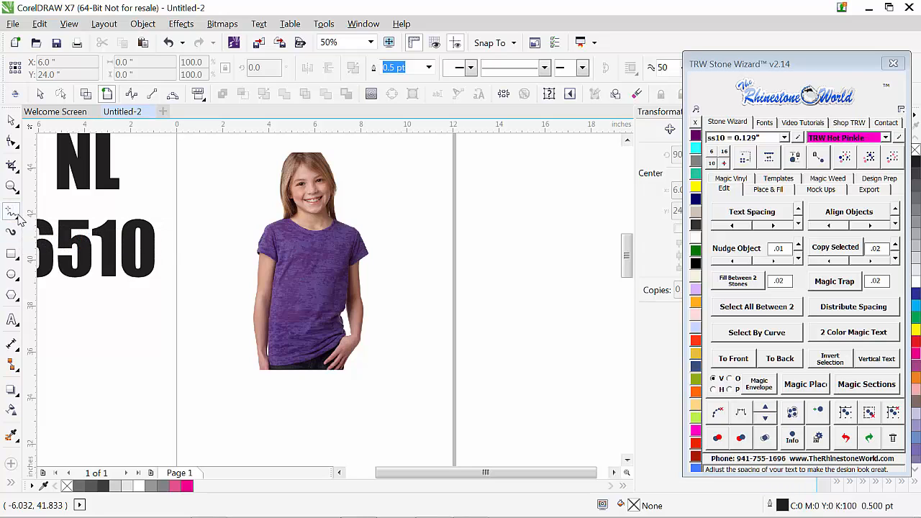
left_click(18, 216)
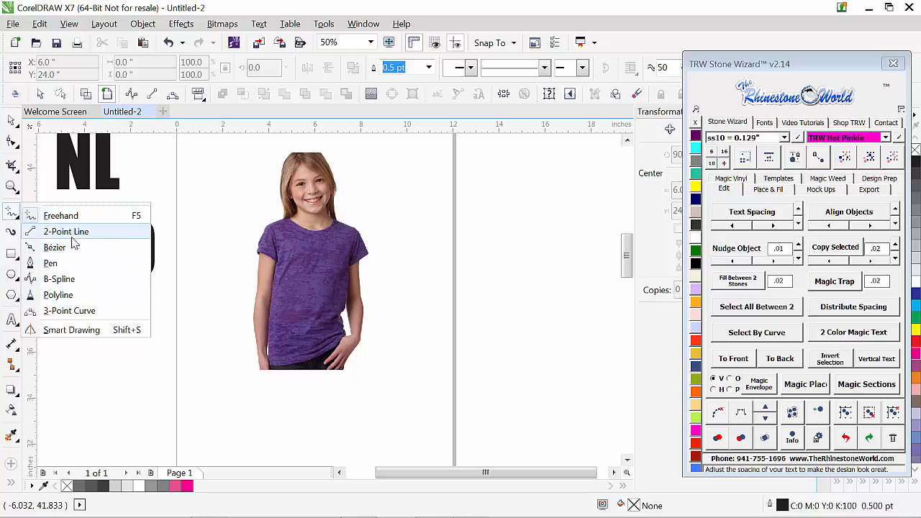
left_click(59, 279)
scroll(288, 216, "up", 2)
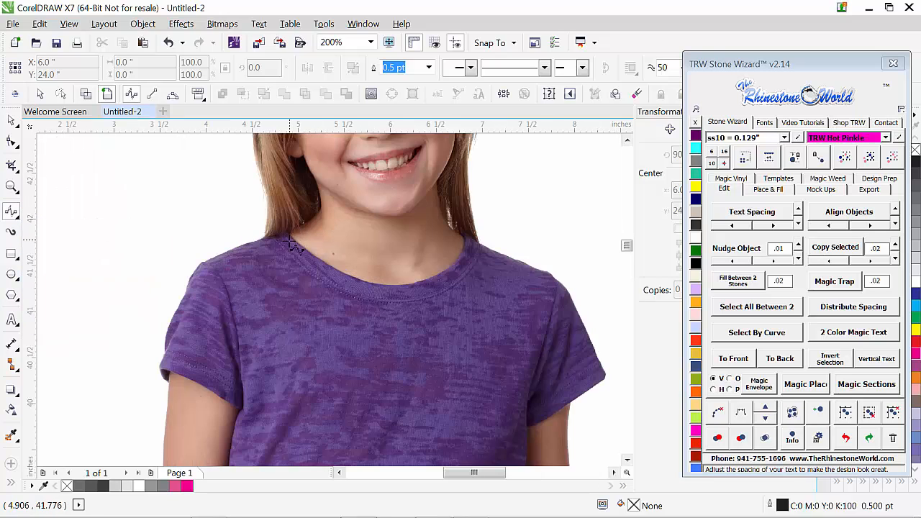
scroll(286, 240, "up", 1)
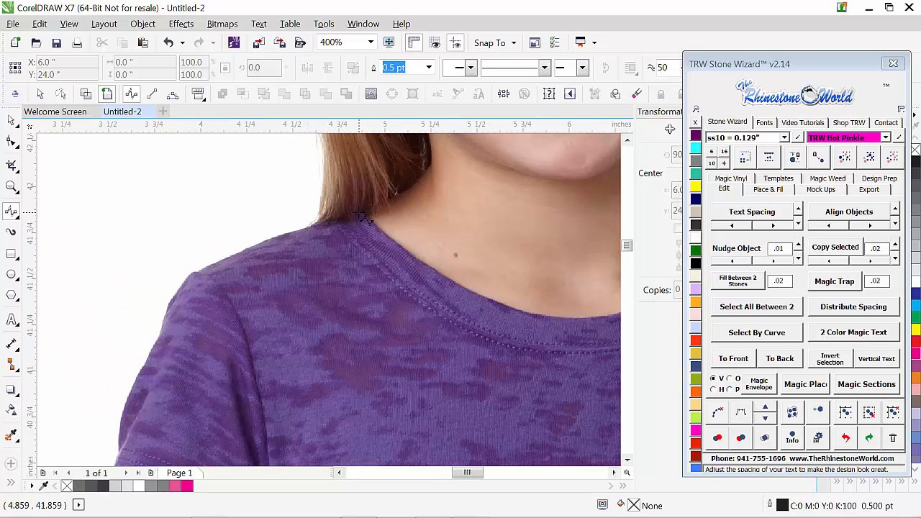
left_click(358, 214)
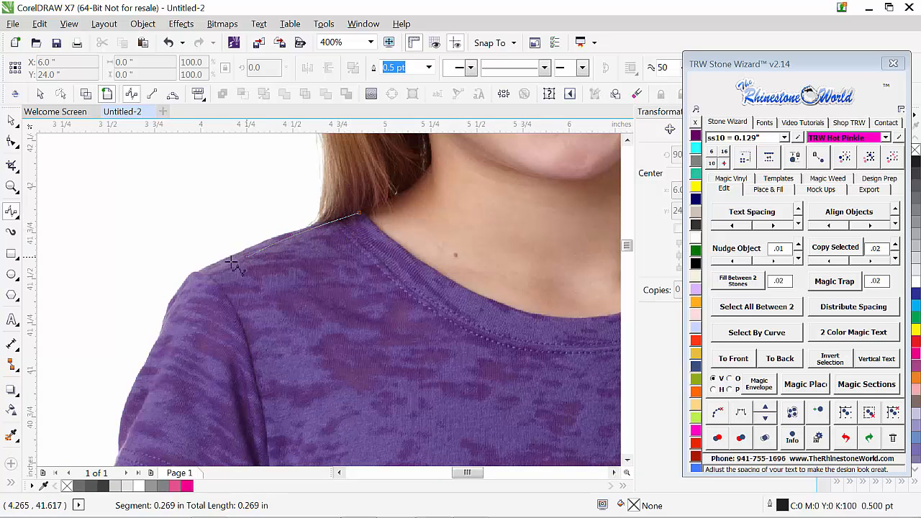
left_click(199, 272)
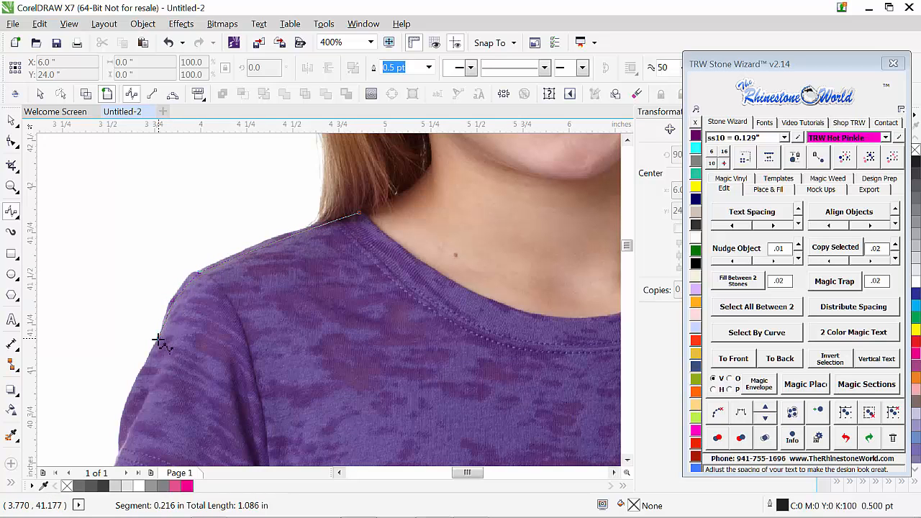
Step: Continue the B-Spline outline down the outer edge of the left sleeve to the outer corner of its cuff
left_click(163, 330)
left_click(152, 353)
left_click(137, 383)
left_click(122, 426)
left_click(122, 461)
scroll(126, 453, "down", 3)
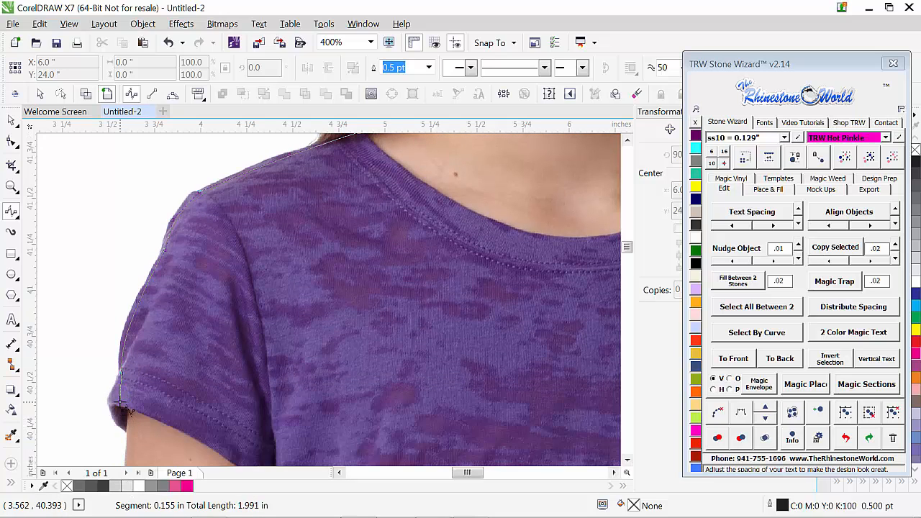
left_click(120, 382)
left_click(112, 400)
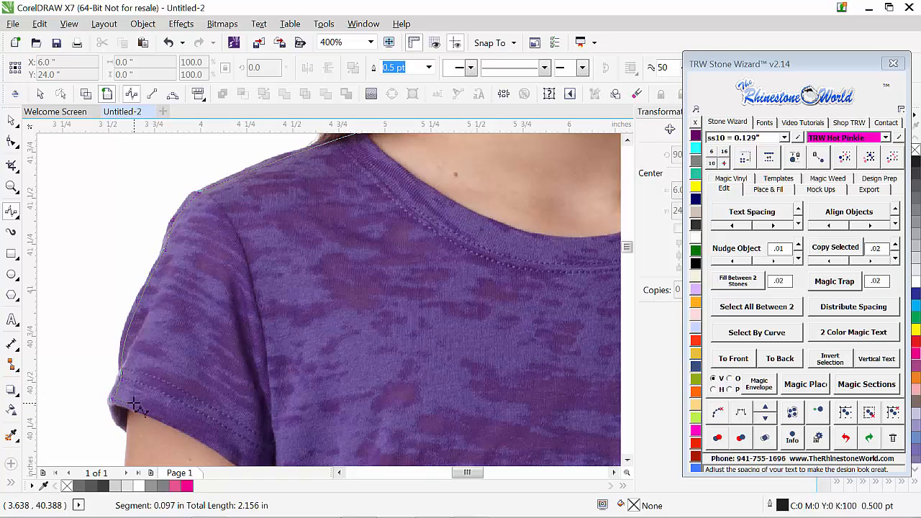
Step: Trace the left sleeve's hem with the B-Spline from the outer cuff corner to where the sleeve meets the shirt's side
left_click(135, 407)
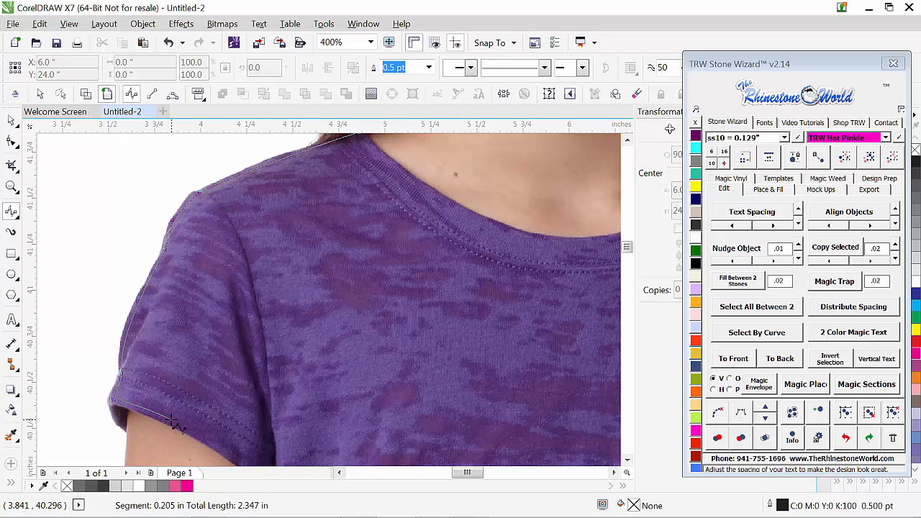
left_click(173, 421)
left_click(207, 442)
left_click(234, 459)
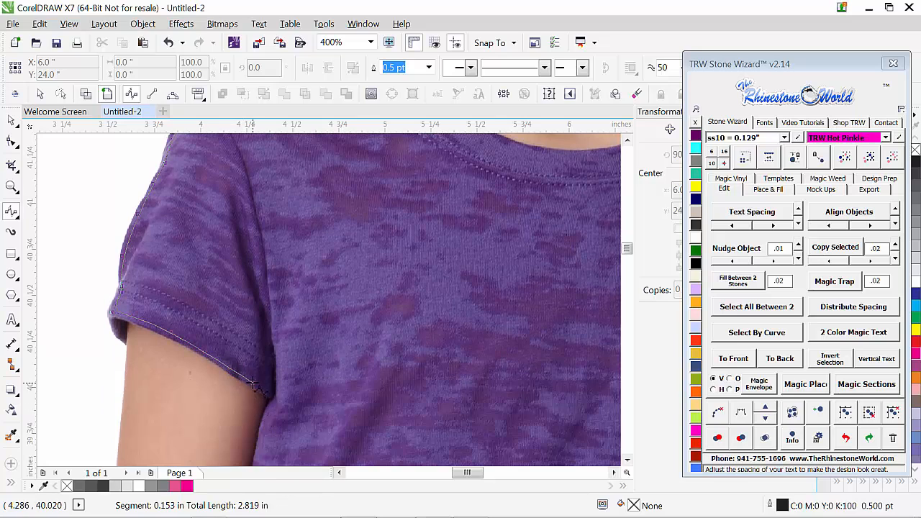
left_click(271, 393)
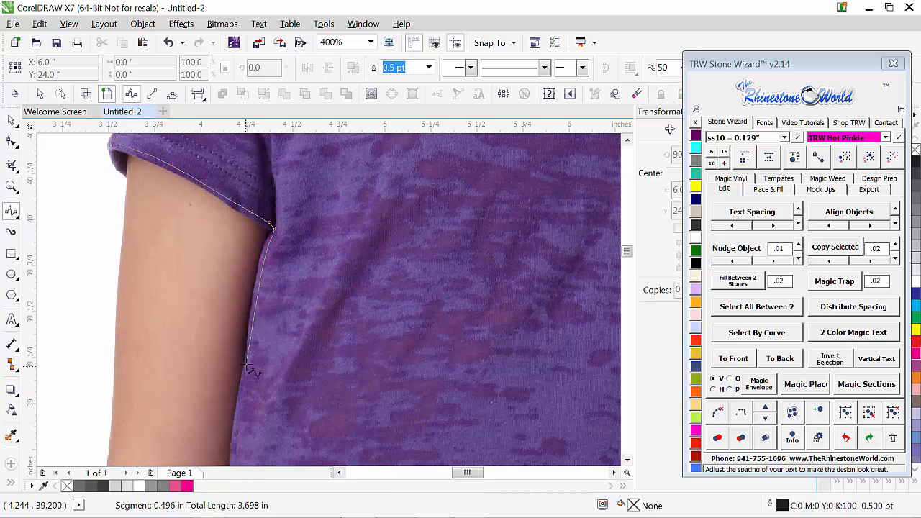
Step: Continue the B-Spline outline from the underarm down the left side of the shirt beside the arm
left_click(255, 325)
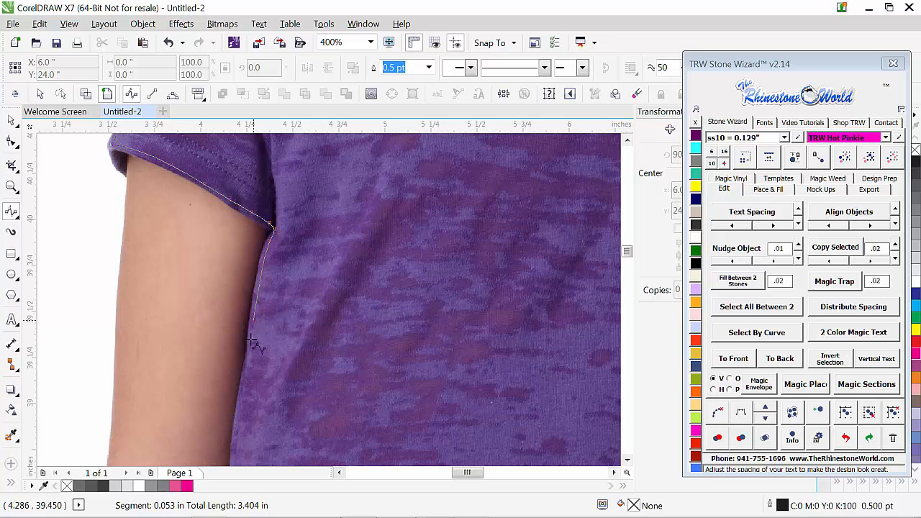
left_click(250, 361)
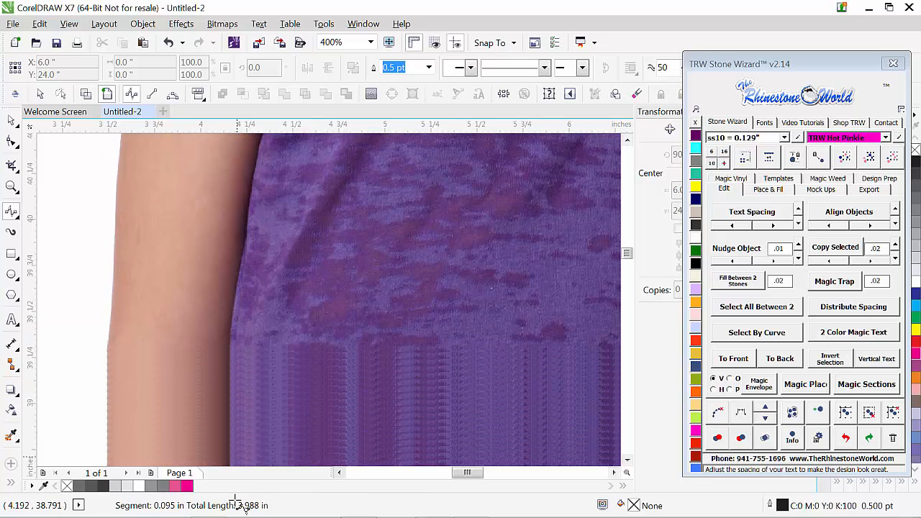
left_click(231, 370)
left_click(225, 436)
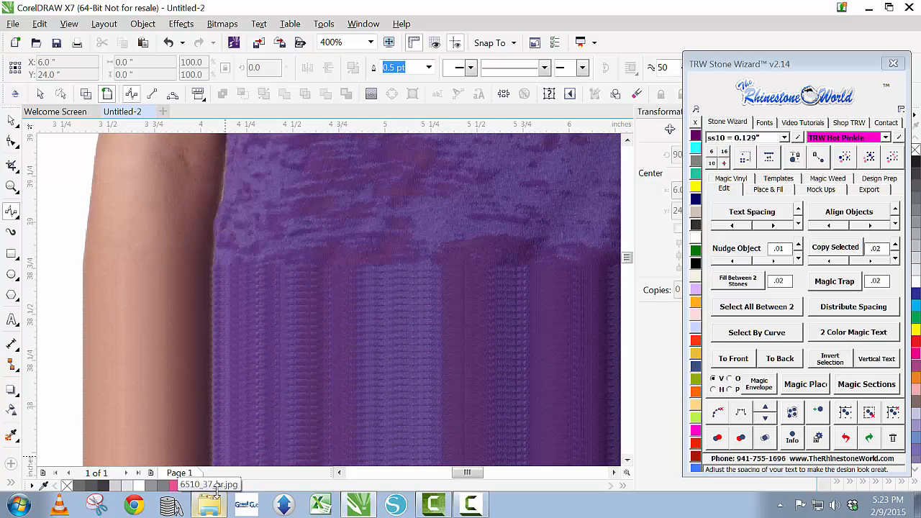
left_click(208, 292)
left_click(205, 362)
left_click(198, 434)
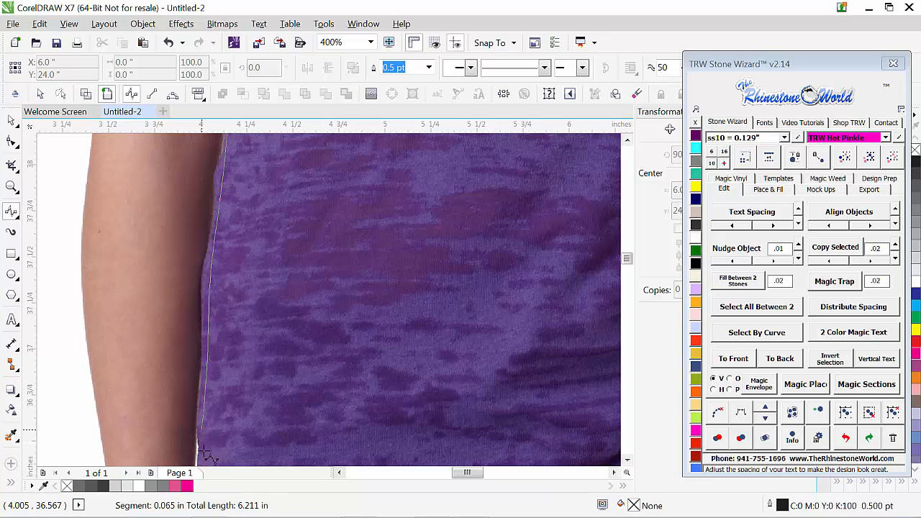
left_click(206, 439)
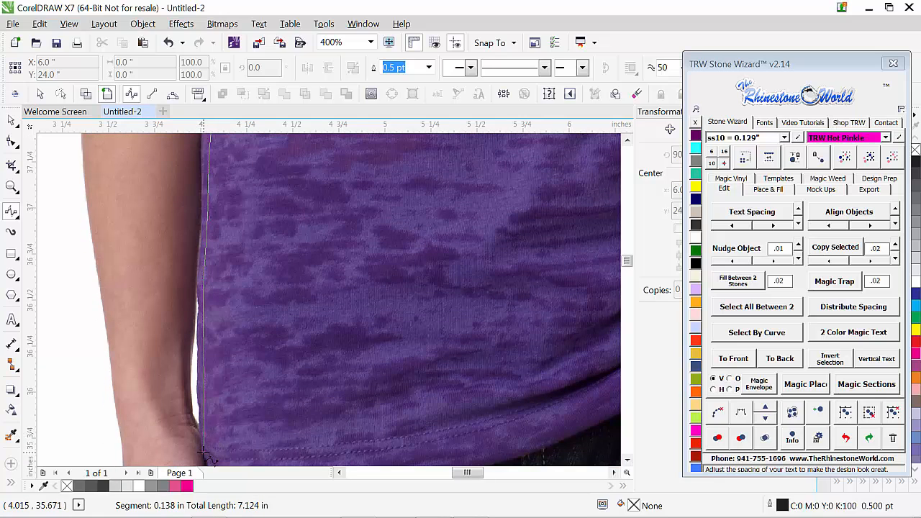
Step: Trace the B-Spline outline around the shirt's lower left corner and along the bottom hem to the wrist on the right
left_click(207, 455)
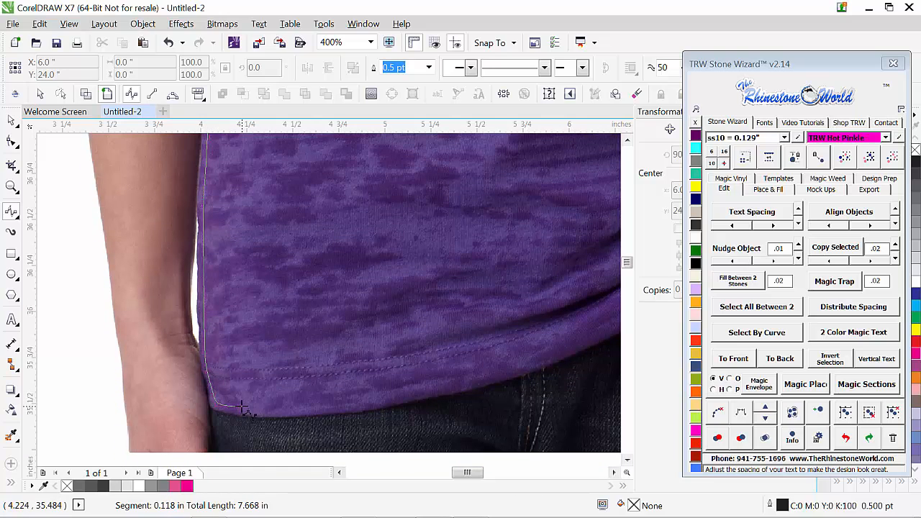
left_click(367, 405)
left_click(464, 382)
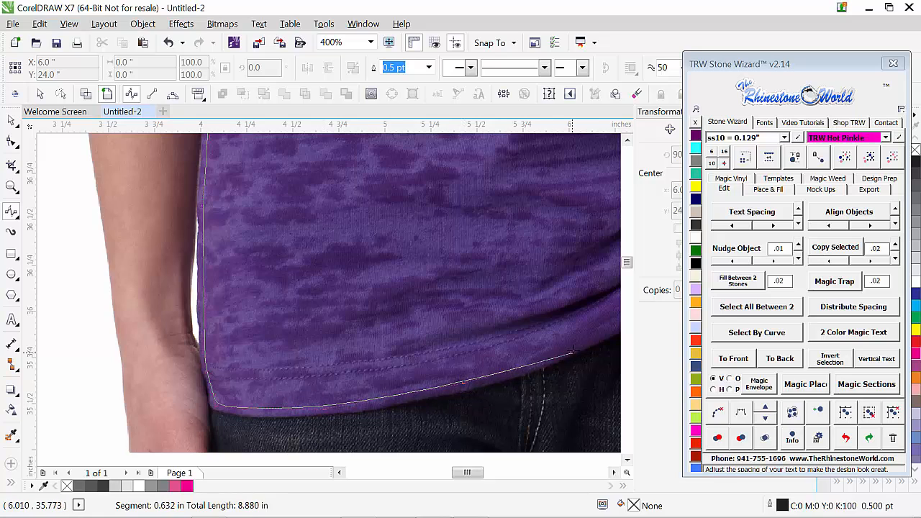
left_click(576, 349)
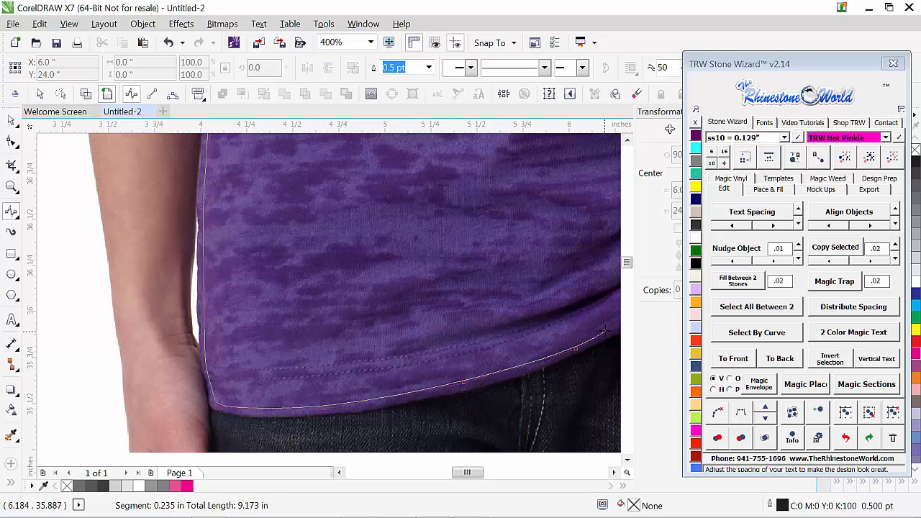
left_click(610, 332)
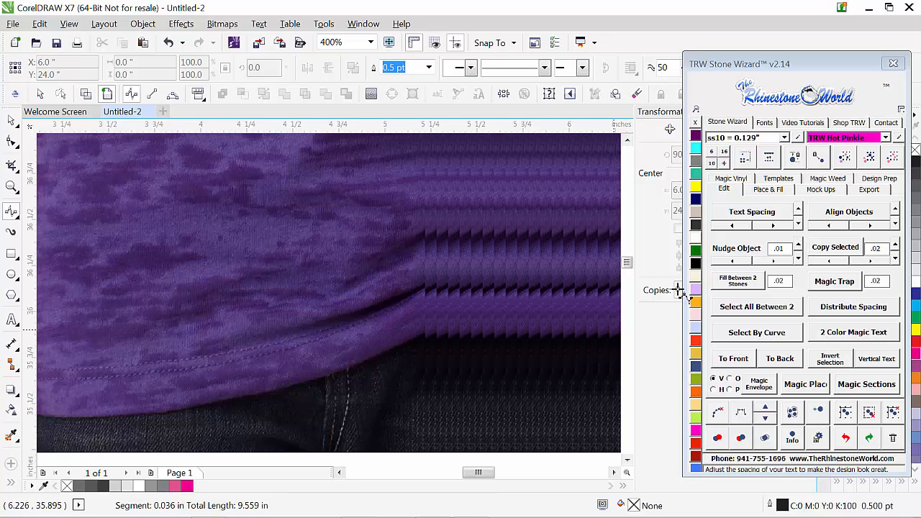
left_click(514, 250)
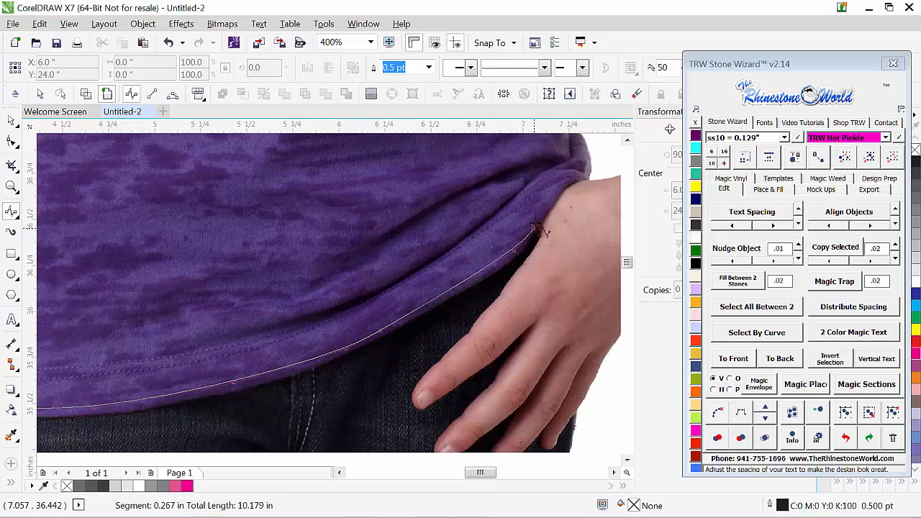
left_click(545, 212)
left_click(561, 180)
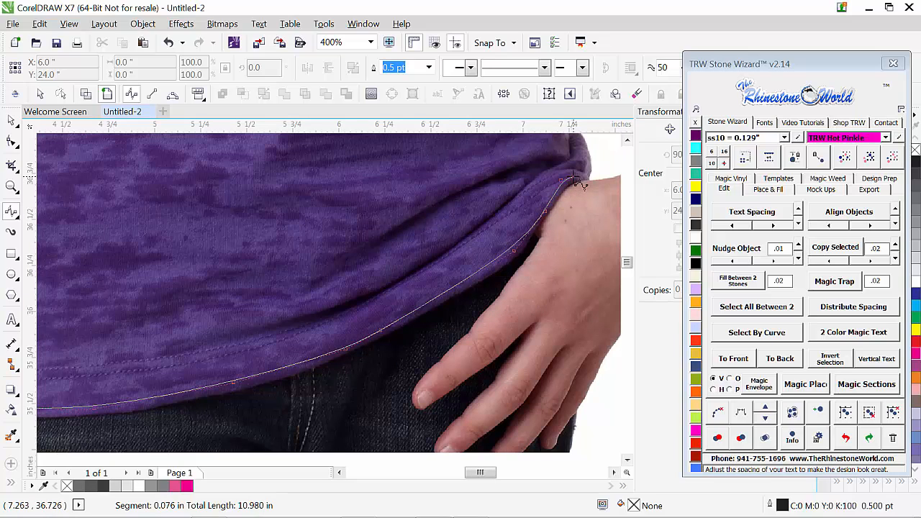
Step: Continue the B-Spline around the bunched hem corner above the hand and up the creased right waist to its innermost fold
left_click(583, 175)
left_click(584, 149)
left_click(581, 142)
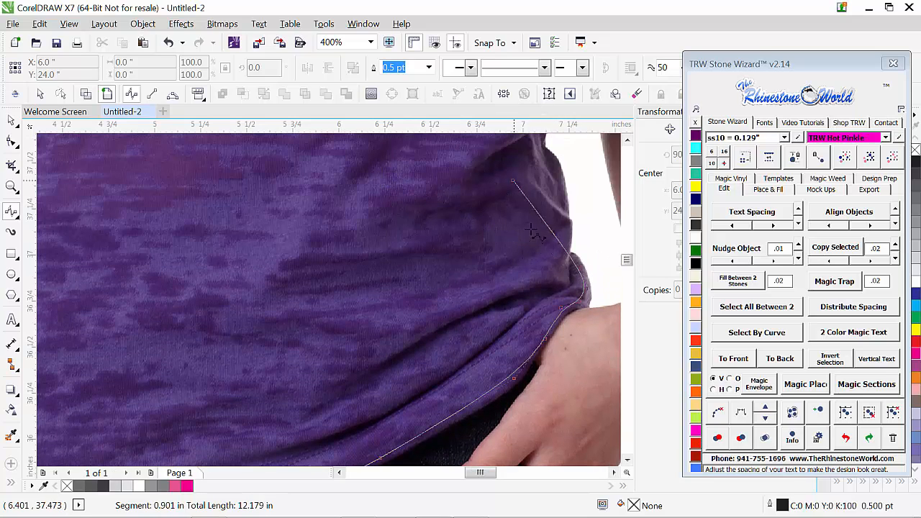
left_click(561, 254)
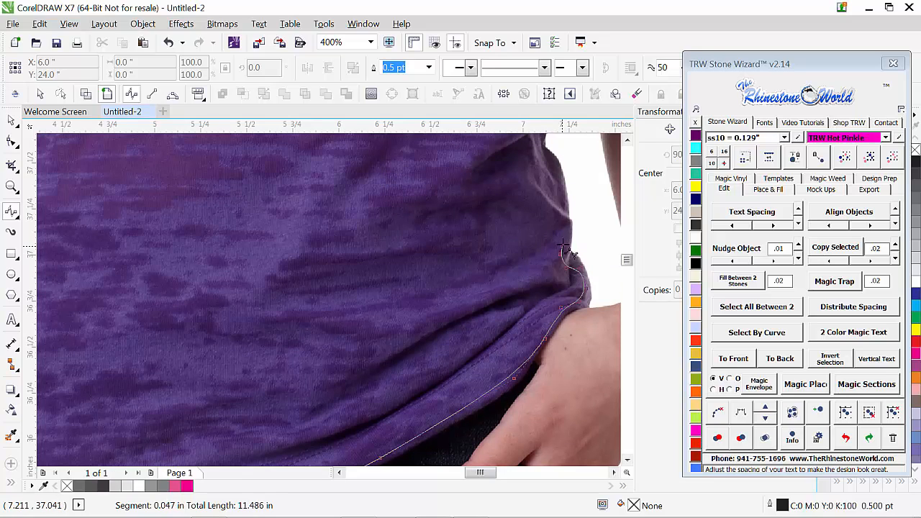
left_click(563, 219)
left_click(564, 198)
left_click(548, 161)
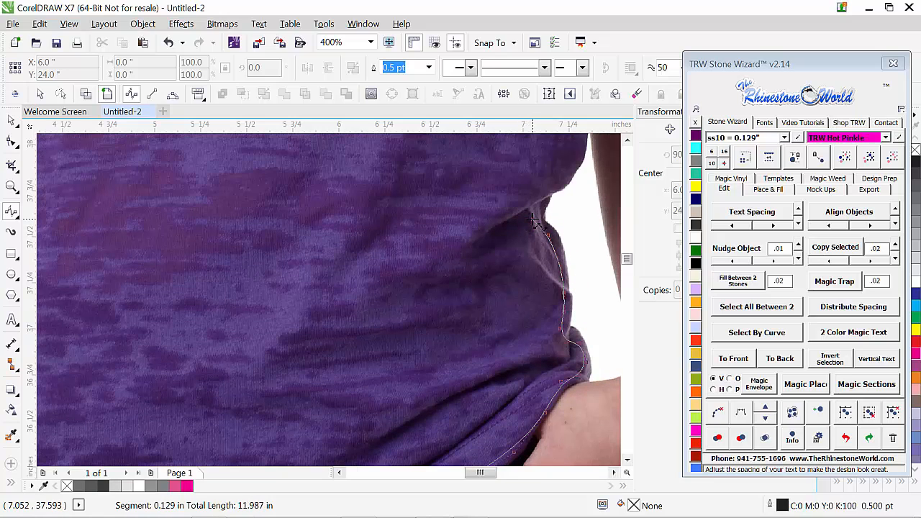
left_click(541, 214)
left_click(538, 198)
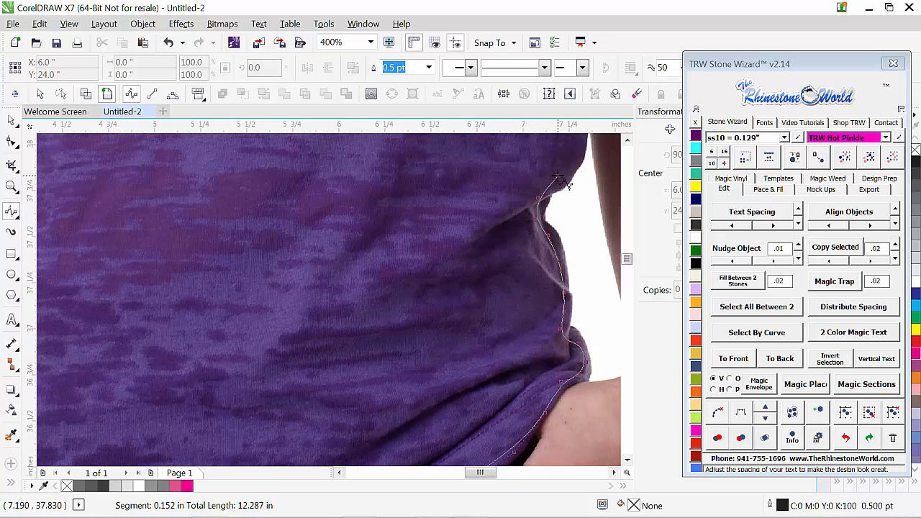
Step: Trace the B-Spline up the shirt's right side beside the arm, from the waist fold to the underarm
left_click(578, 169)
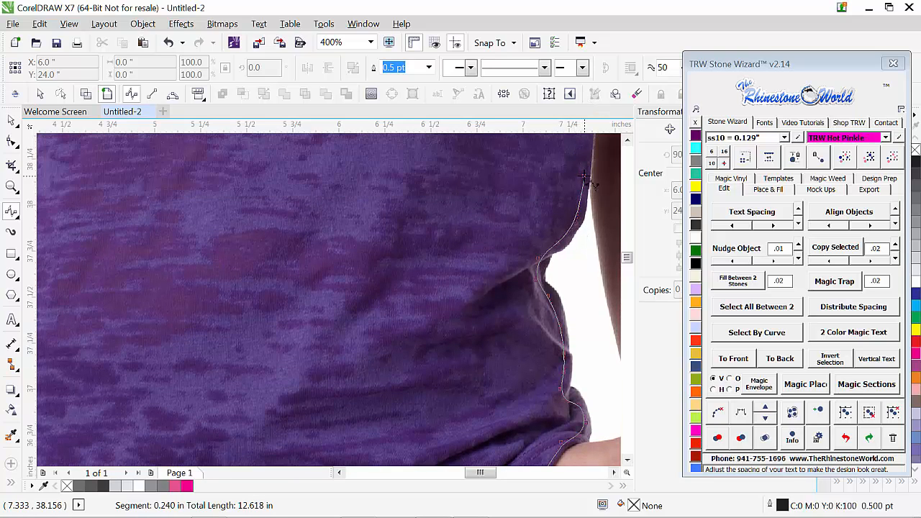
left_click(589, 117)
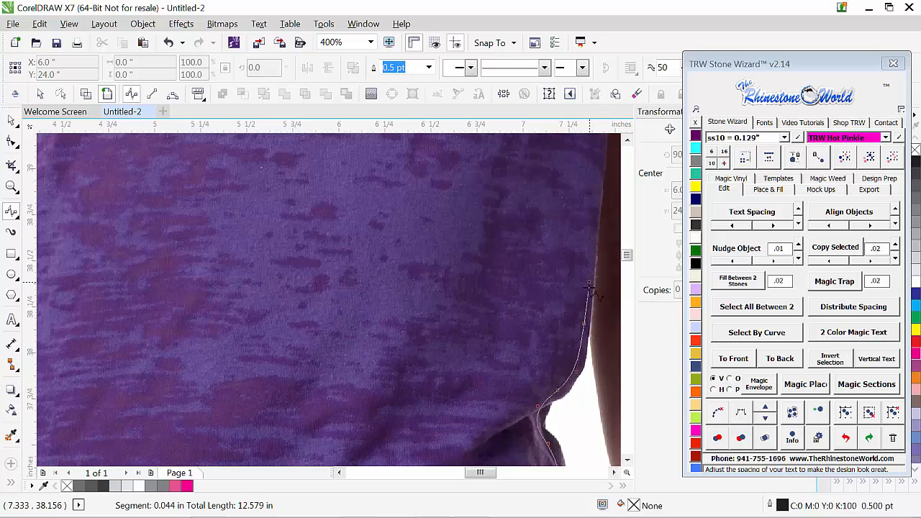
left_click(591, 258)
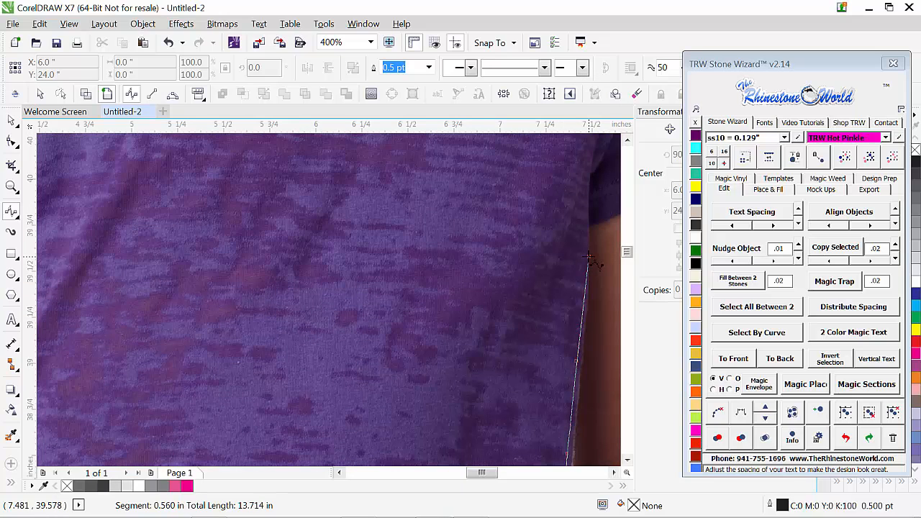
left_click(583, 257)
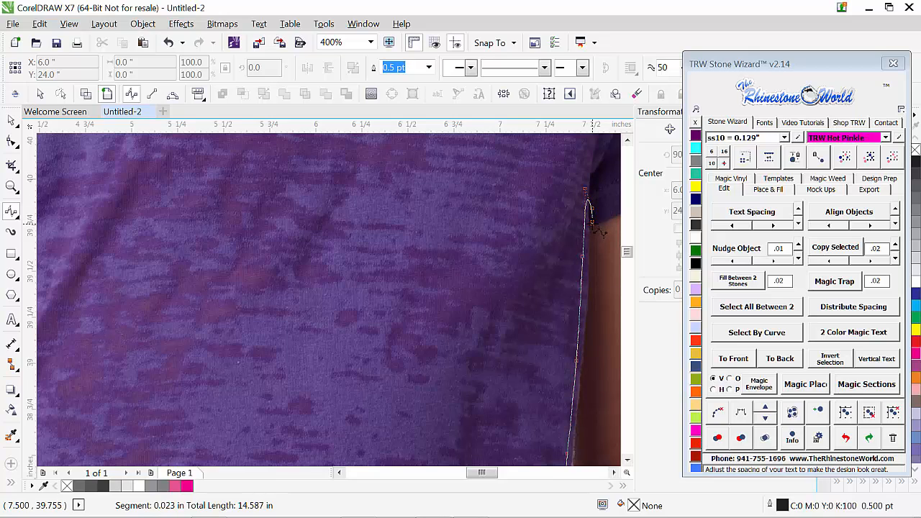
Step: Trace the right sleeve's hem with the B-Spline from the underarm to the outer corner of the cuff
left_click(600, 222)
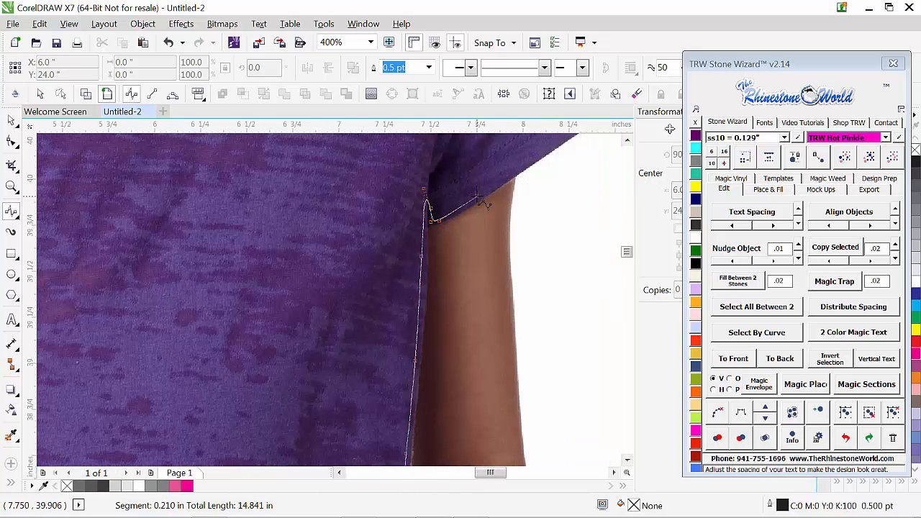
left_click(542, 151)
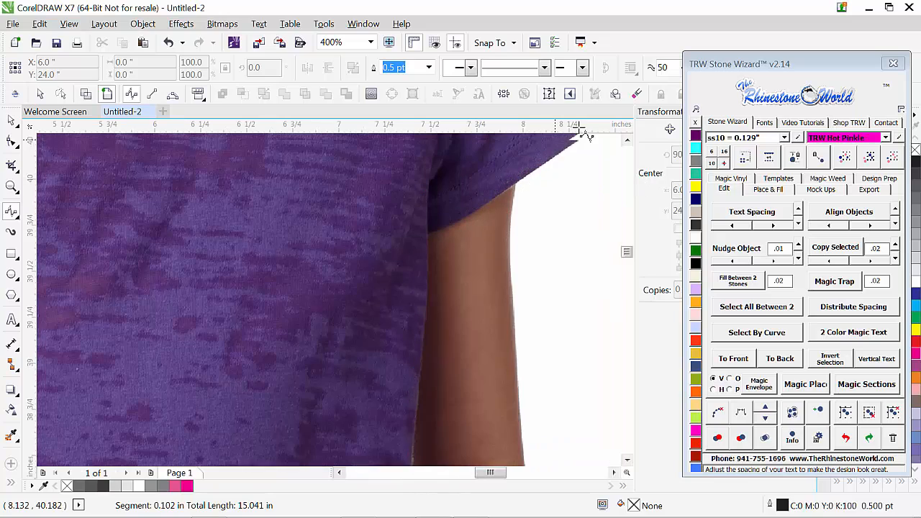
left_click(584, 163)
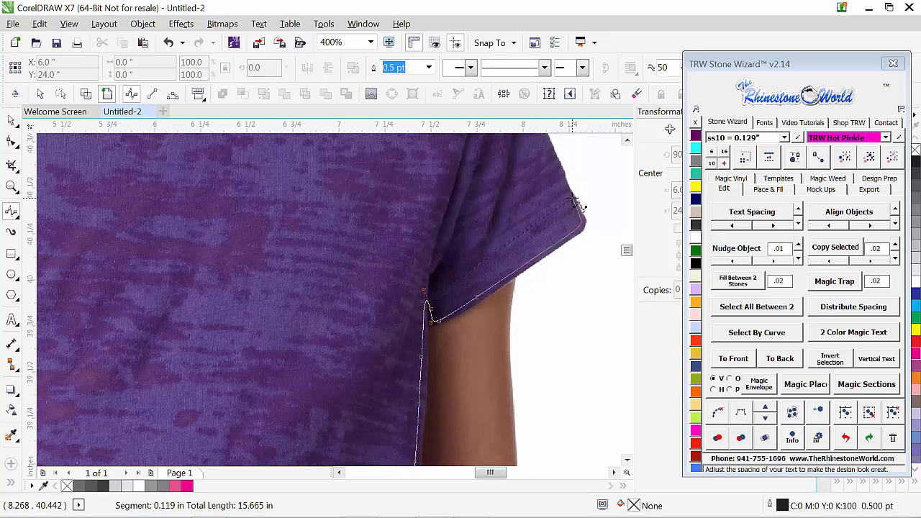
Step: Continue the B-Spline up the outer edge of the right sleeve and along the shoulder to the neckline's right end
left_click(572, 198)
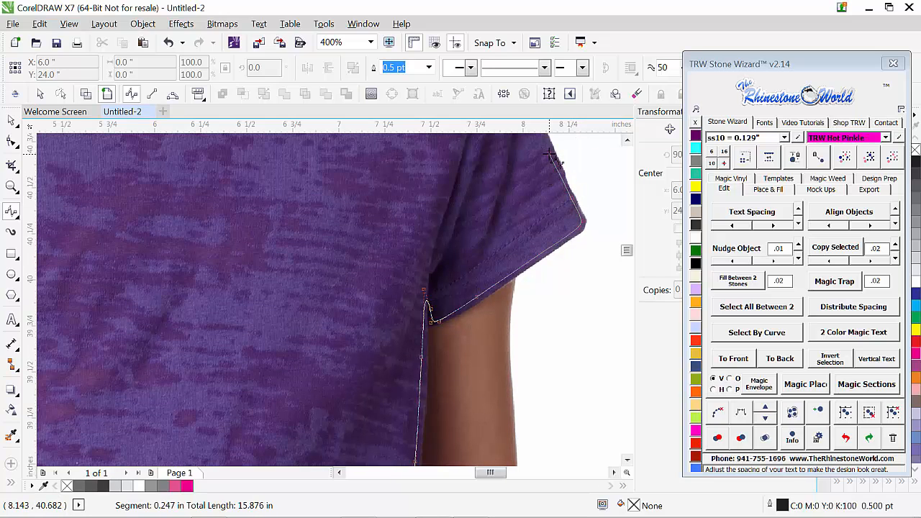
left_click(551, 150)
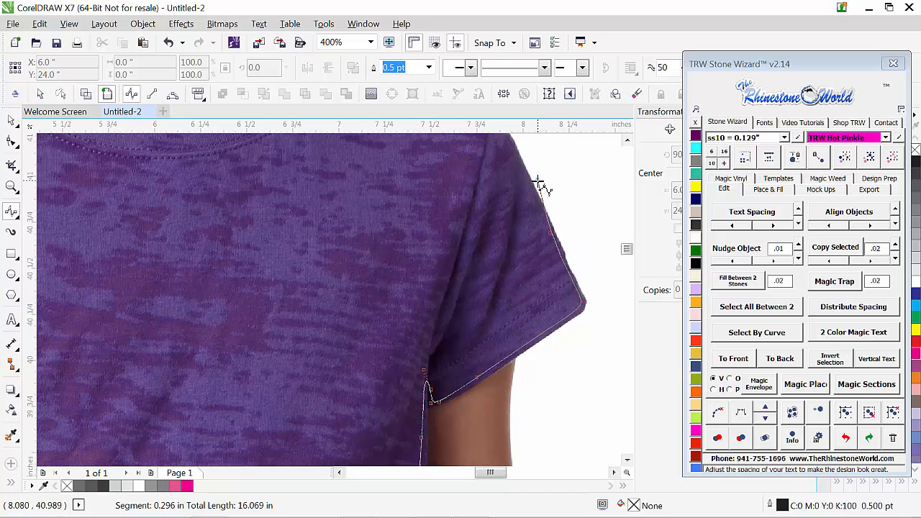
left_click(533, 189)
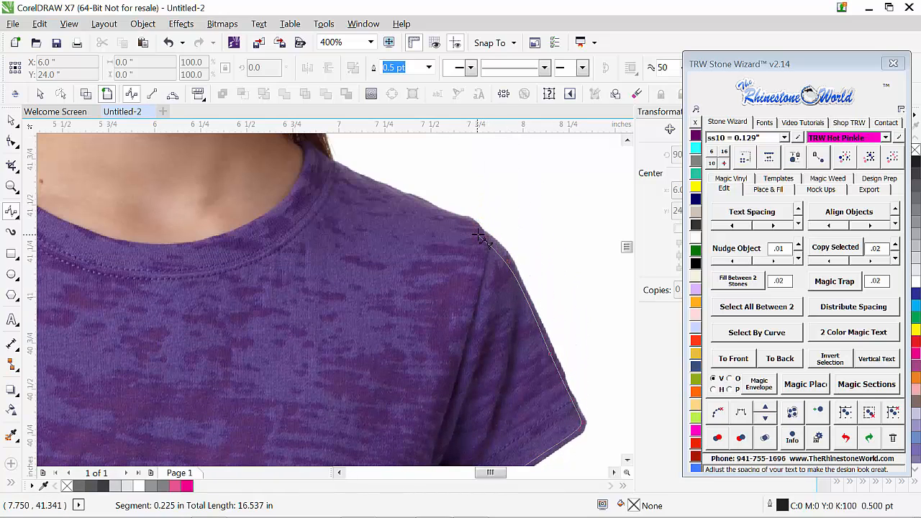
left_click(470, 223)
left_click(432, 209)
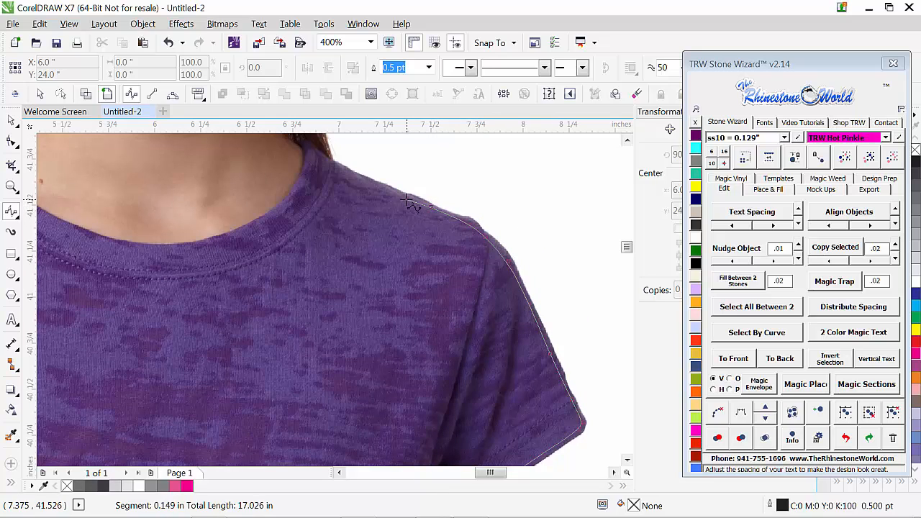
left_click(395, 193)
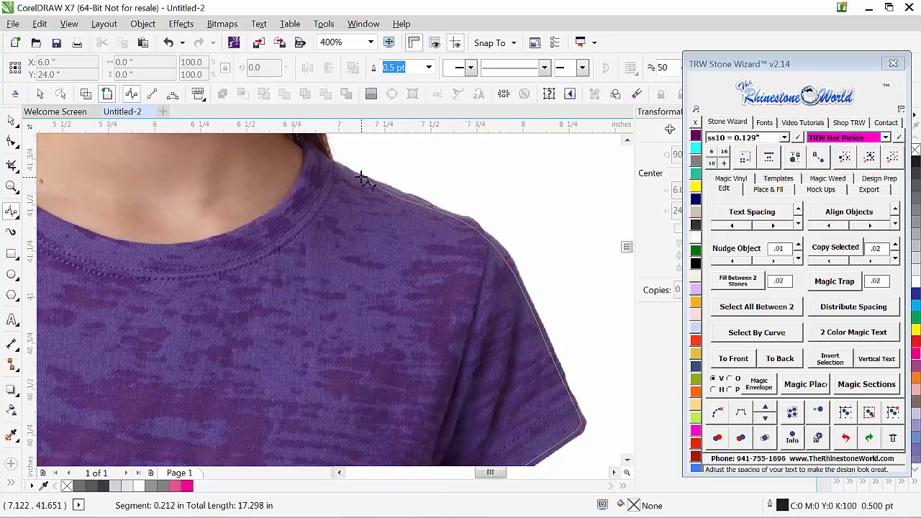
left_click(341, 174)
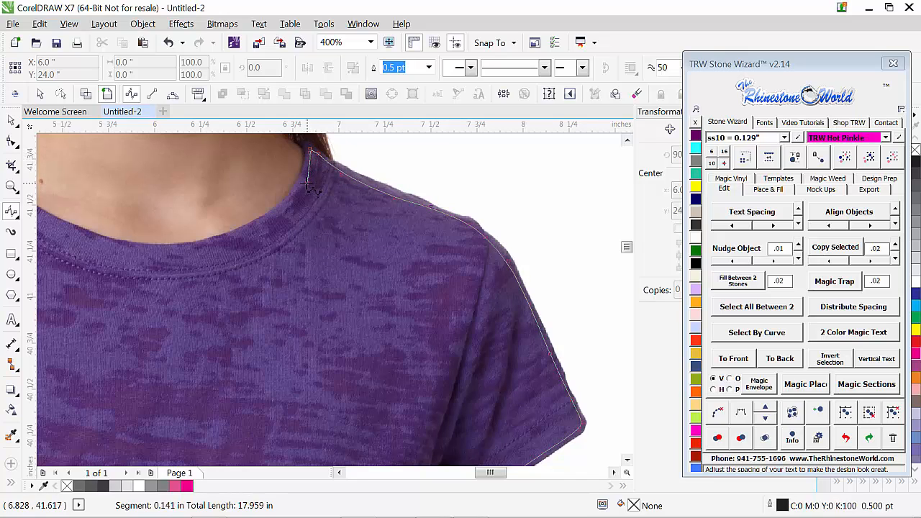
Step: Trace the neckline with the B-Spline from its right end down and just past its lowest point
left_click(306, 181)
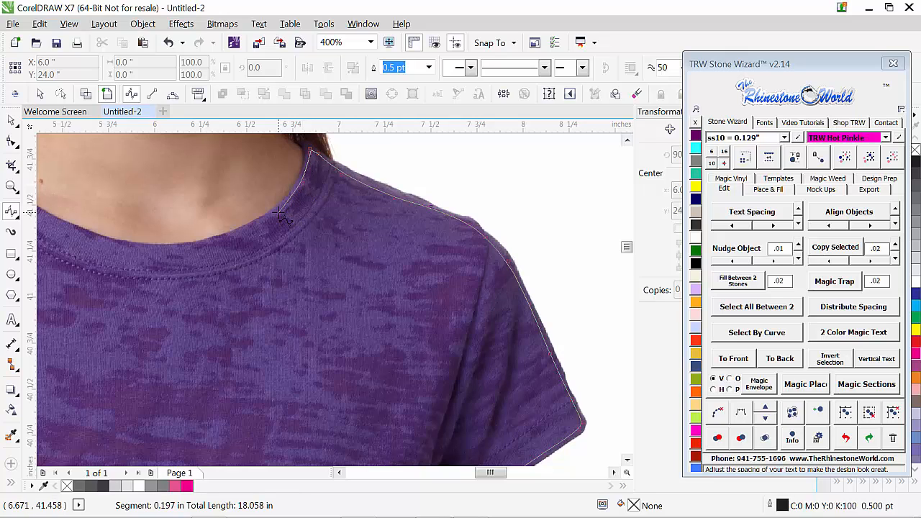
left_click(289, 206)
left_click(252, 228)
left_click(227, 236)
left_click(189, 248)
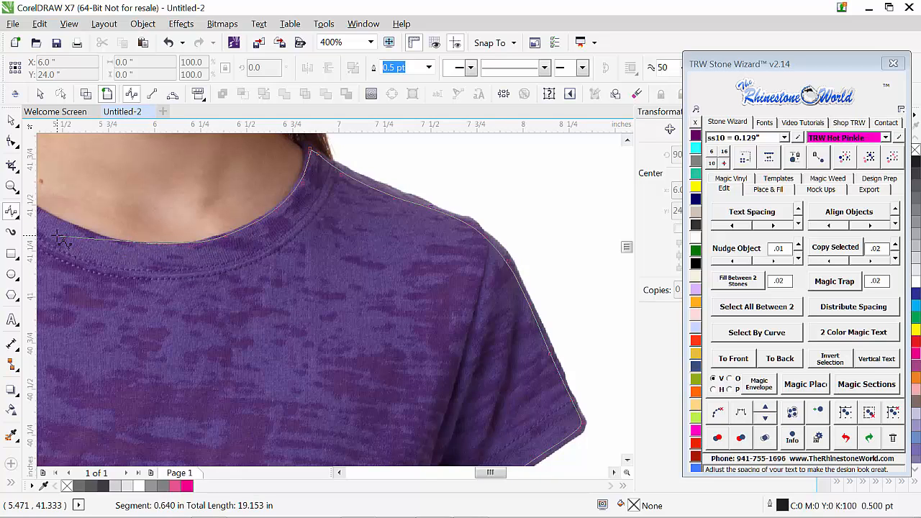
left_click(152, 249)
left_click(116, 242)
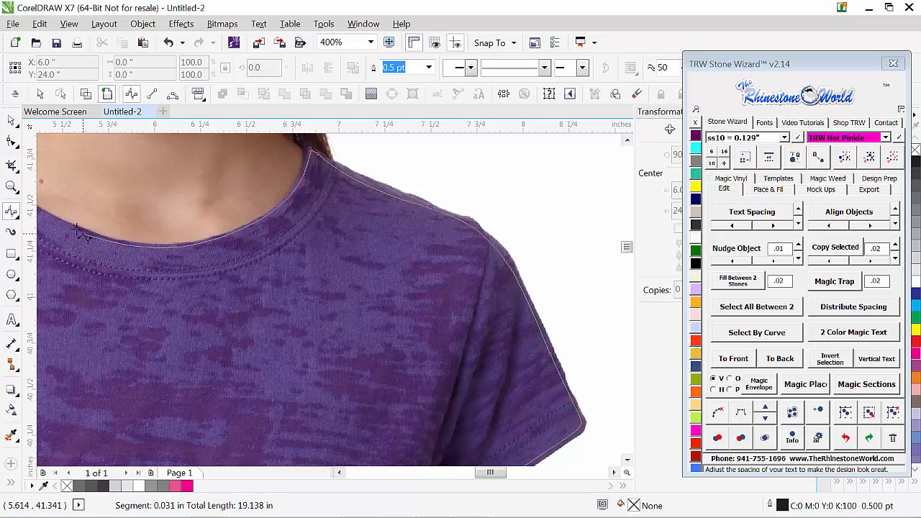
Step: Trace the rest of the neckline up to its left end, close the B-Spline at its starting point and switch to the Pick tool
key("alt+Left")
key("alt+Left")
key("alt+Left")
key("alt+Left")
key("alt+Left")
key("alt+Left")
key("alt+Left")
key("alt+Left")
key("alt+Left")
key("alt+Left")
key("alt+Left")
key("alt+Left")
key("alt+Left")
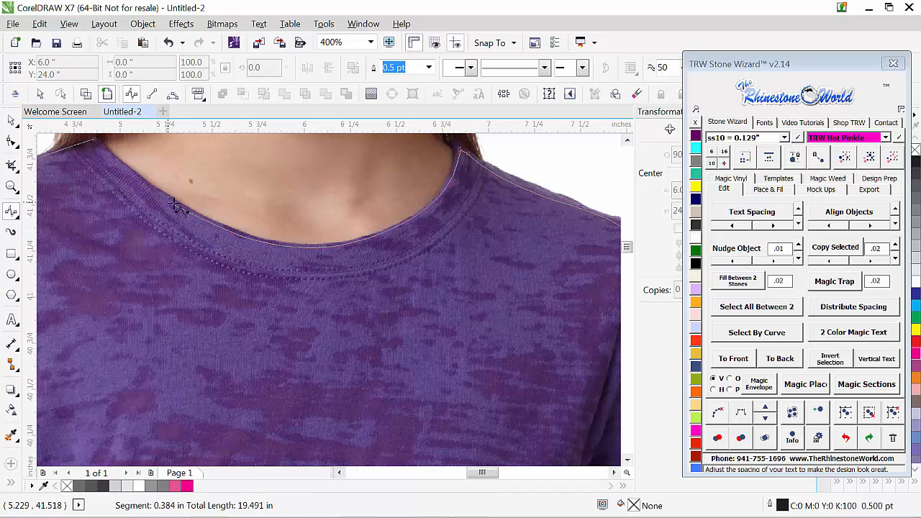
left_click(200, 215)
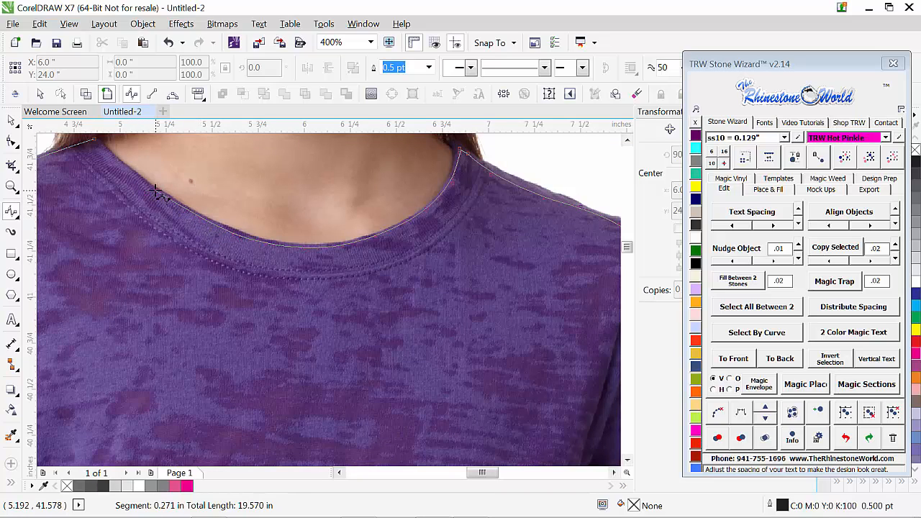
left_click(155, 191)
left_click(114, 160)
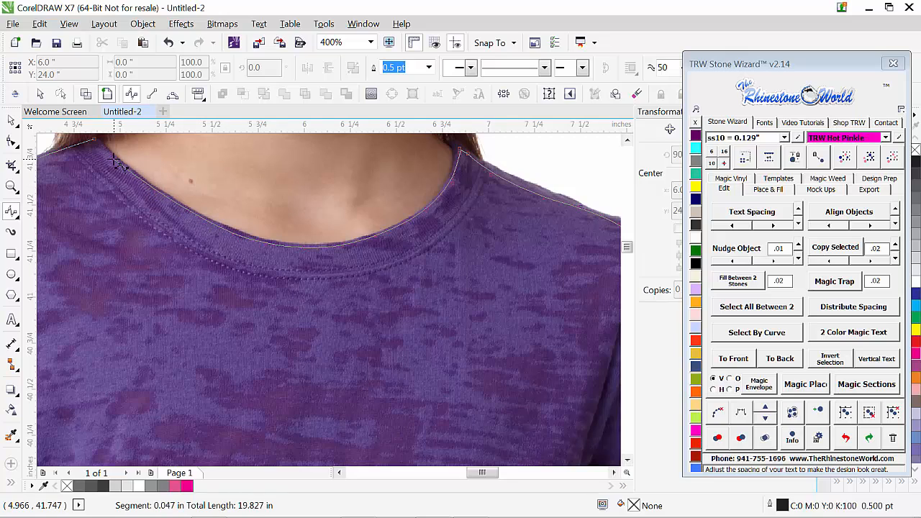
left_click(100, 150)
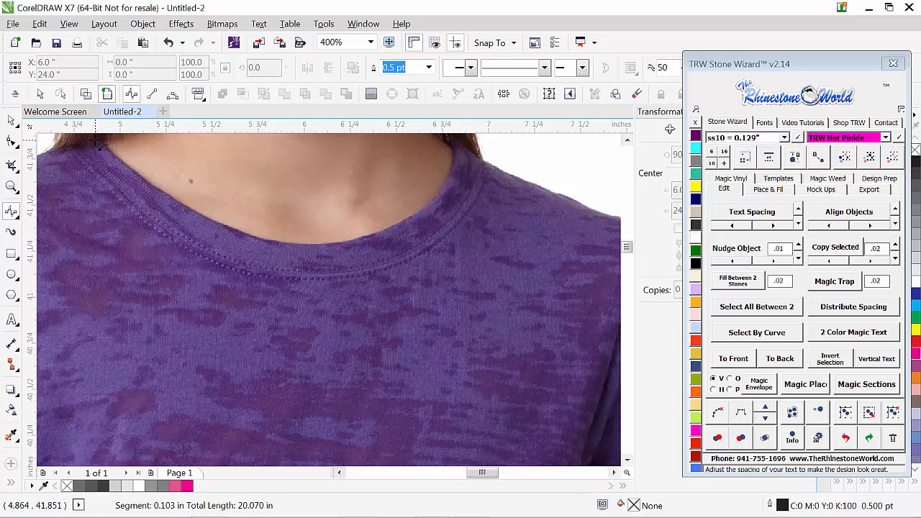
double_click(101, 147)
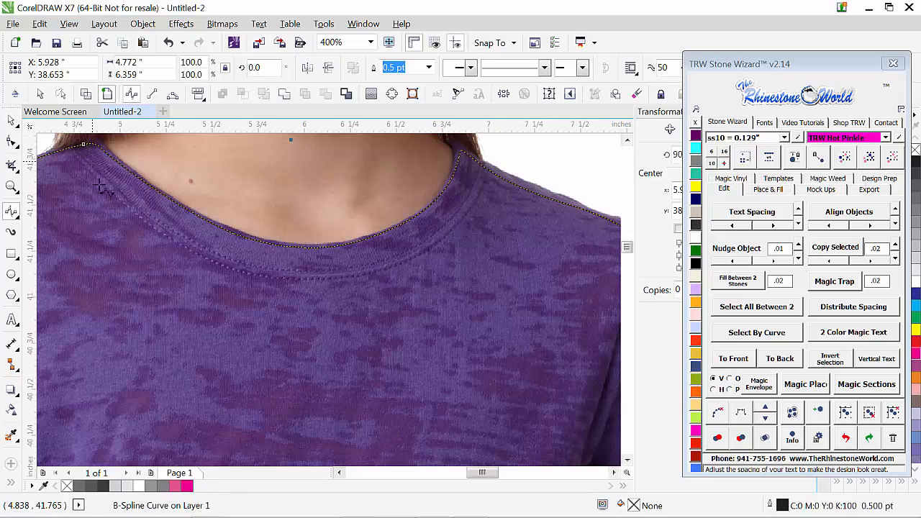
scroll(123, 238, "down", 1)
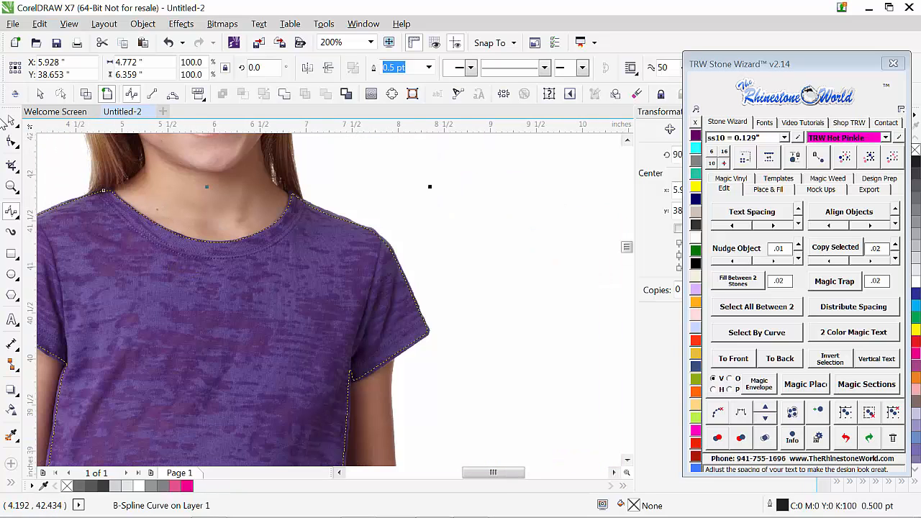
left_click(12, 123)
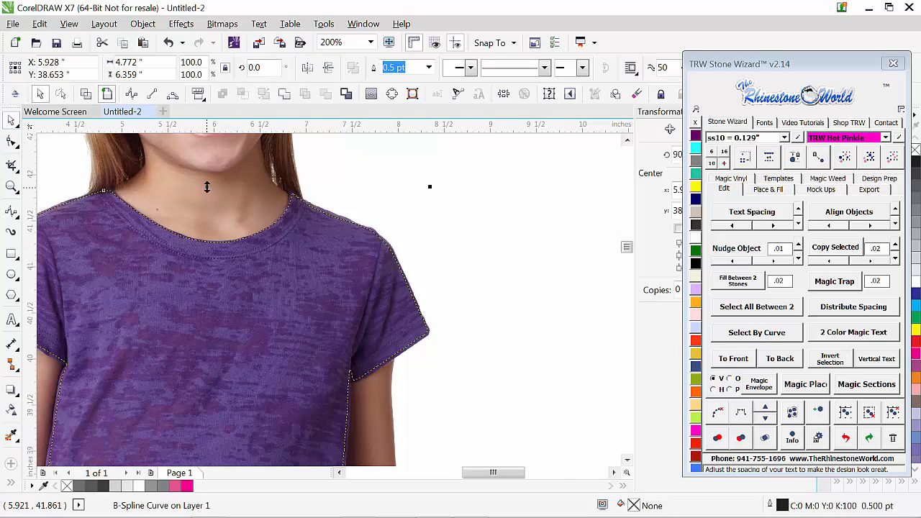
scroll(206, 186, "down", 1)
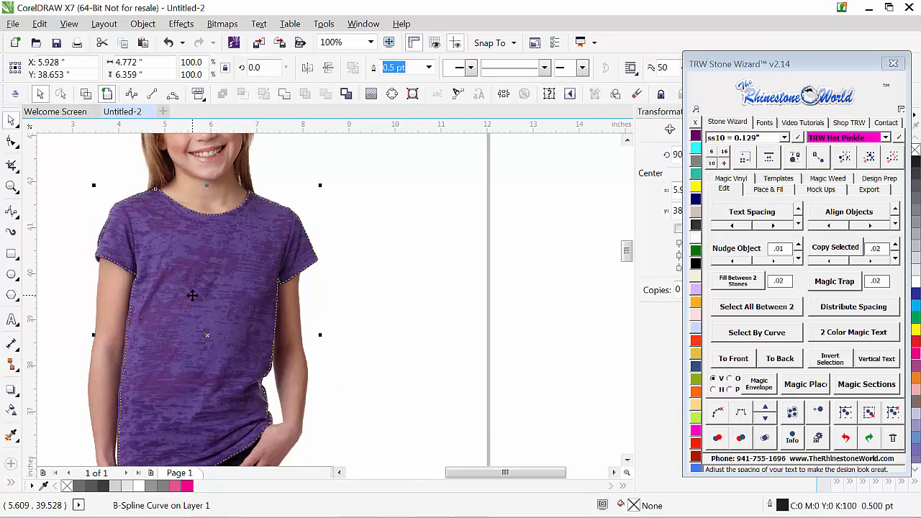
Step: Move the traced shirt outline off the photo and place it on the page directly below the photo
left_click_drag(193, 295, 406, 261)
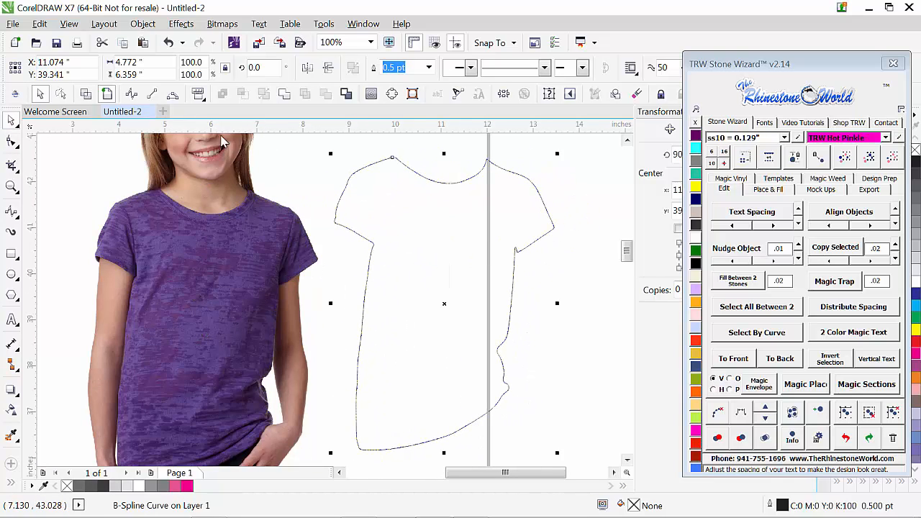
scroll(288, 233, "down", 2)
left_click_drag(321, 229, 247, 322)
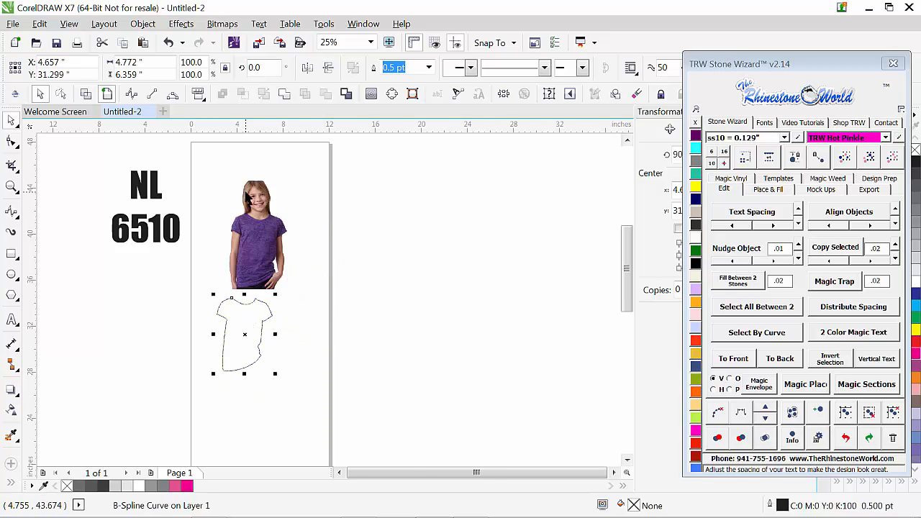
Step: Duplicate the girl's shirt photo and position the copy beside the original, across the page's right edge
scroll(243, 189, "up", 1)
left_click(276, 321)
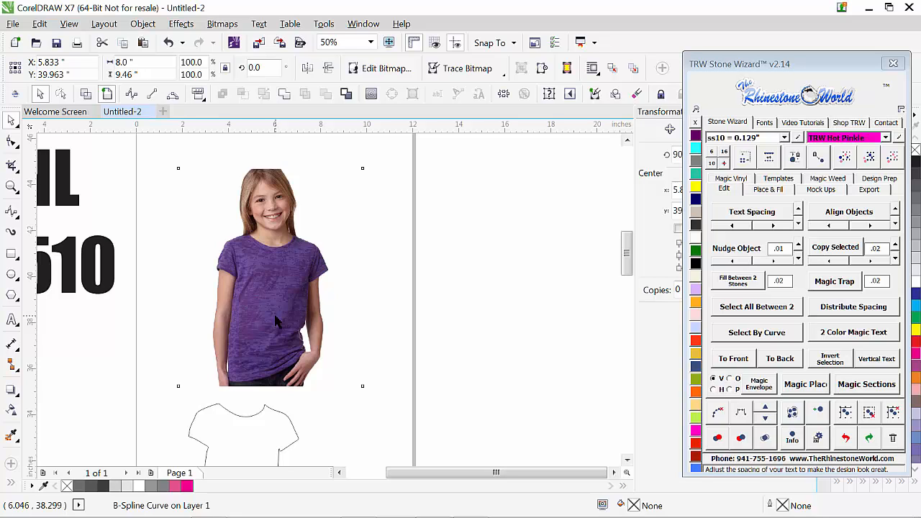
left_click_drag(275, 321, 488, 319)
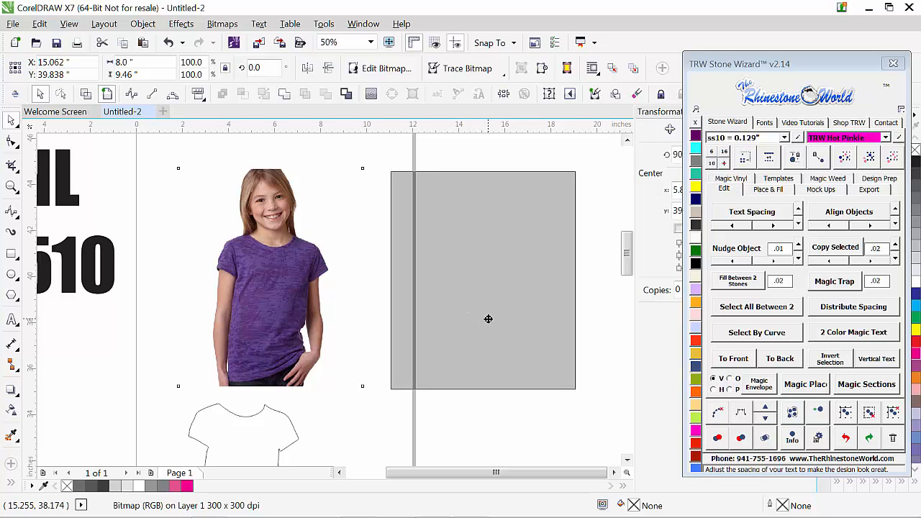
left_click_drag(489, 319, 474, 320)
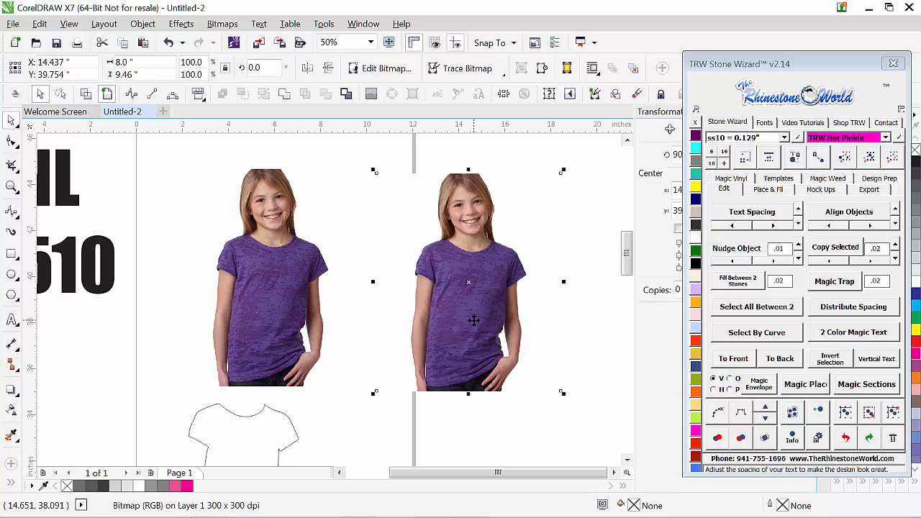
scroll(279, 304, "down", 1)
left_click_drag(380, 311, 404, 303)
scroll(436, 293, "up", 1)
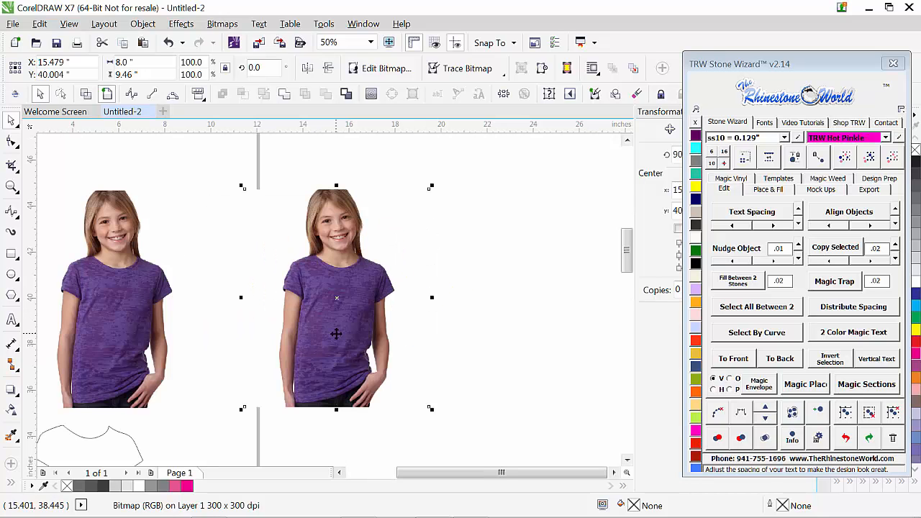
left_click_drag(347, 353, 352, 344)
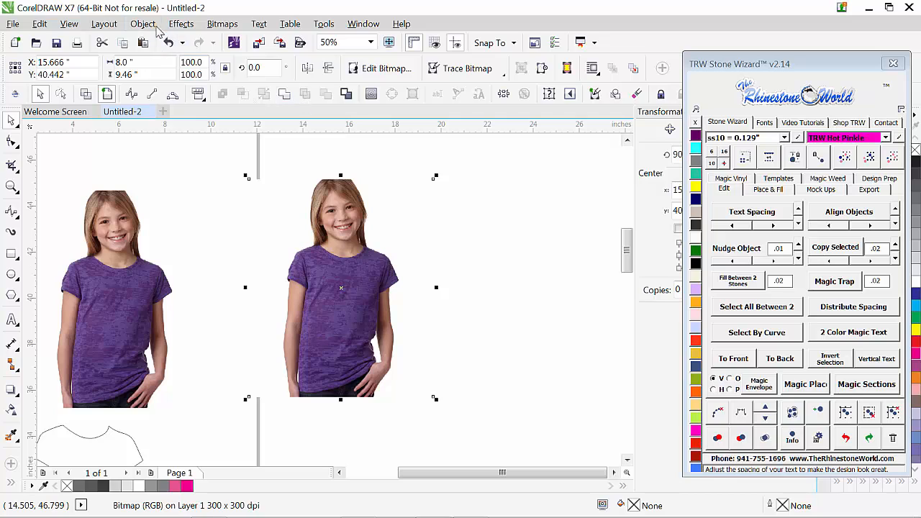
Step: Convert the duplicated photo to CMYK Color (32-bit) mode and shift it slightly beside the original
left_click(216, 25)
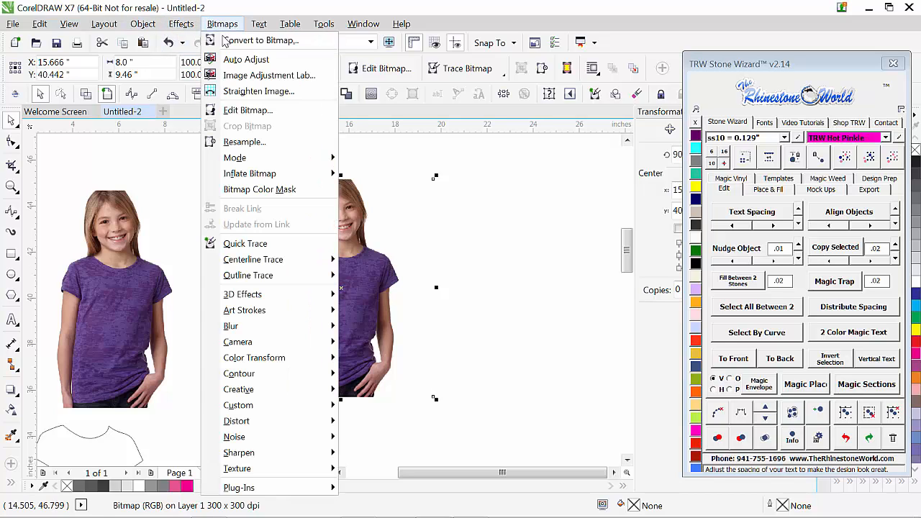
mouse_move(256, 163)
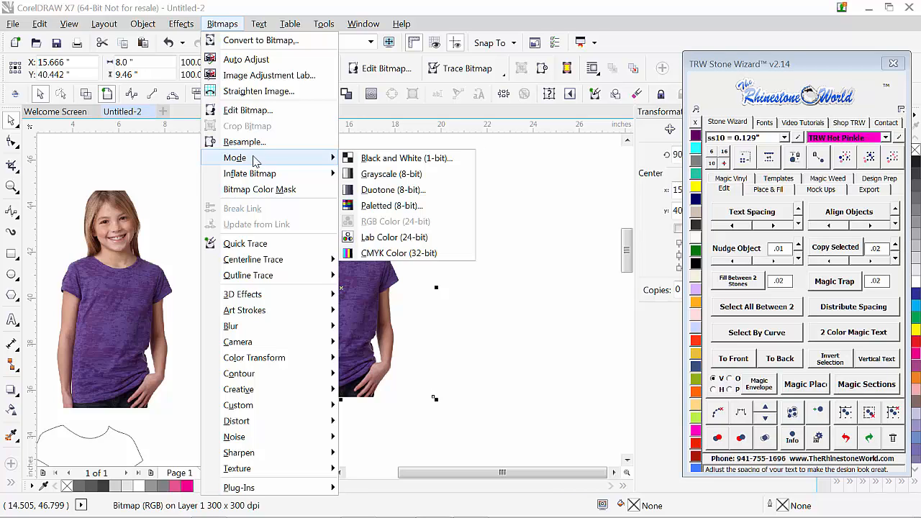
left_click(387, 255)
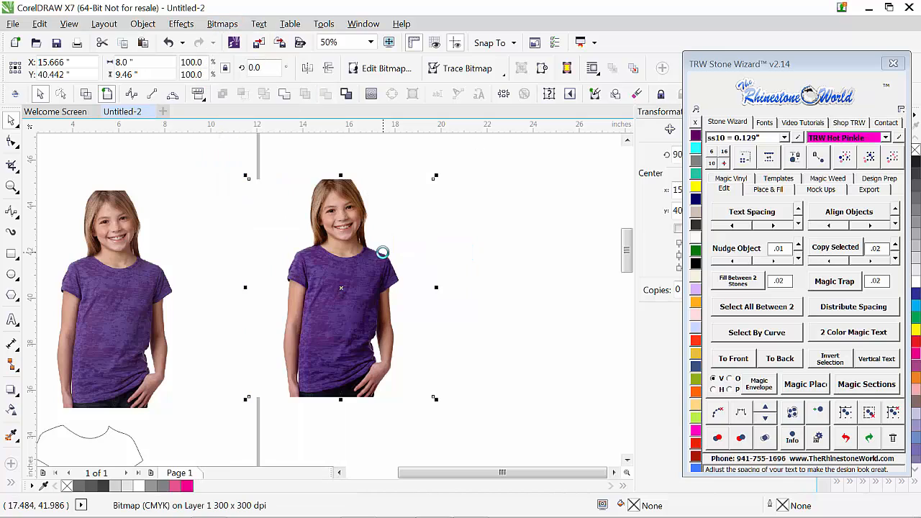
left_click(527, 317)
left_click(369, 345)
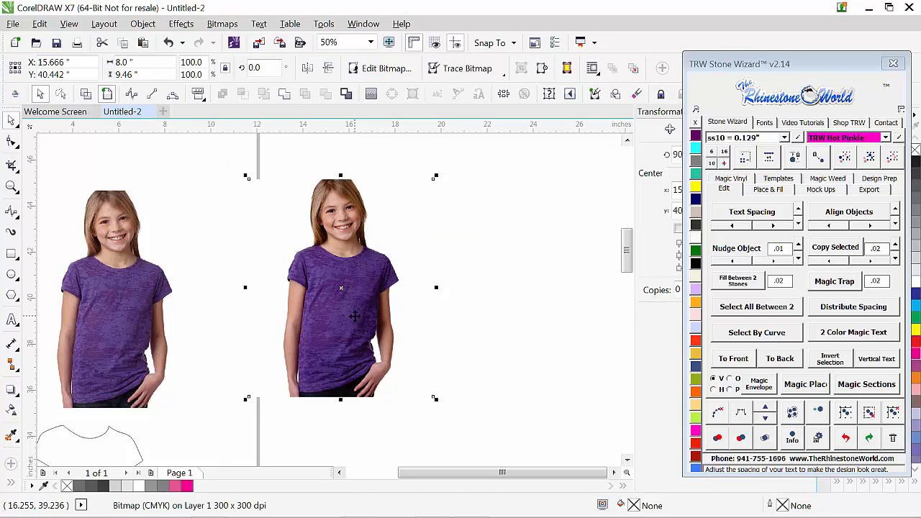
left_click_drag(342, 312, 347, 318)
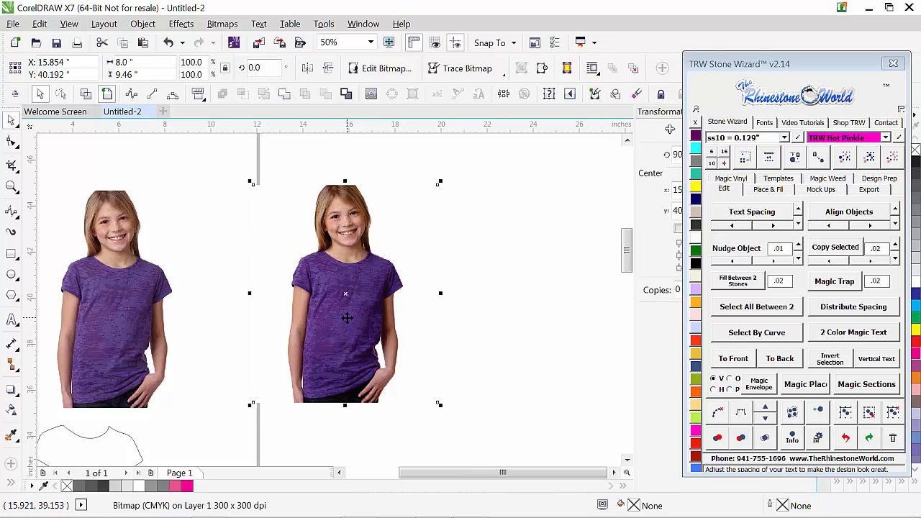
Step: Start a Tone Curve adjustment on the CMYK photo and flatten the Cyan channel by lowering its curve's upper end to 255, 0
left_click(182, 27)
mouse_move(207, 45)
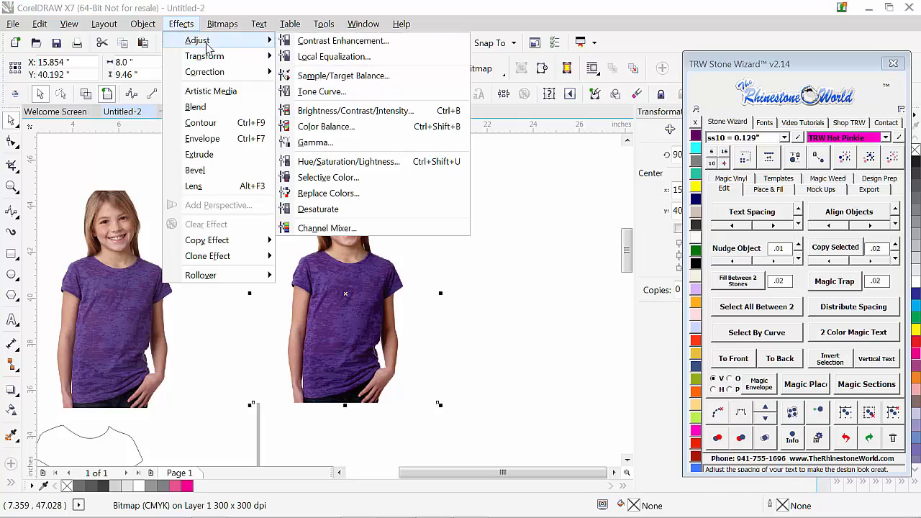
left_click(317, 94)
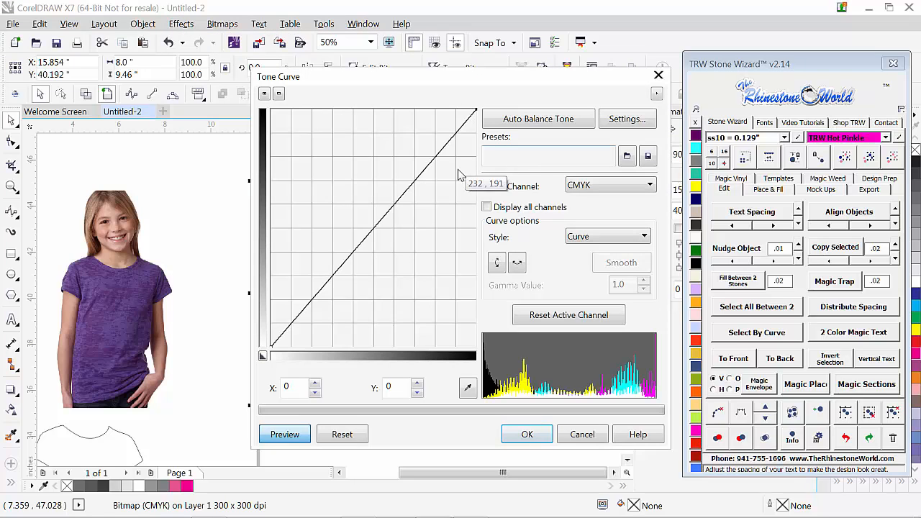
left_click(650, 187)
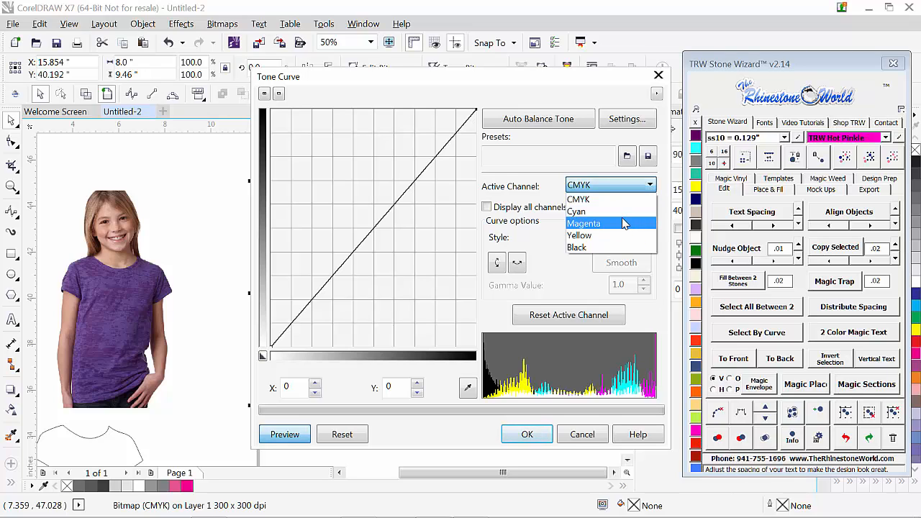
left_click(581, 216)
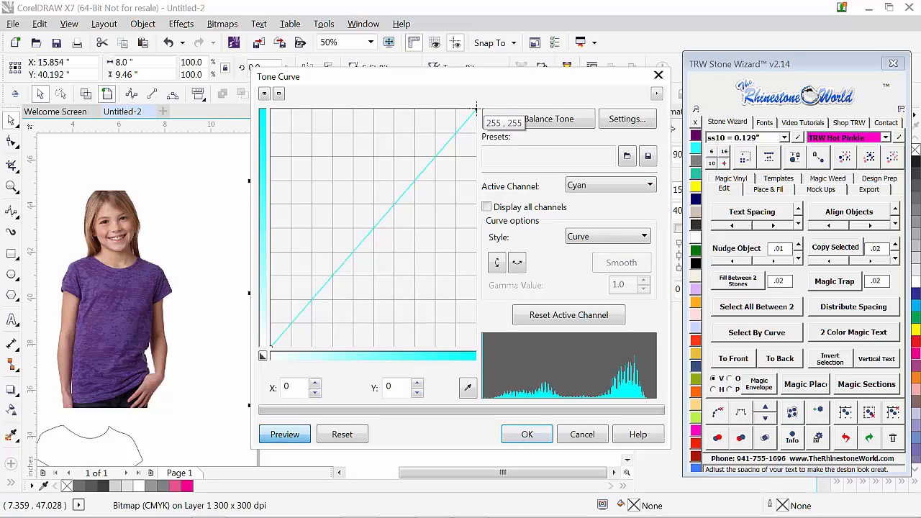
left_click_drag(476, 110, 477, 346)
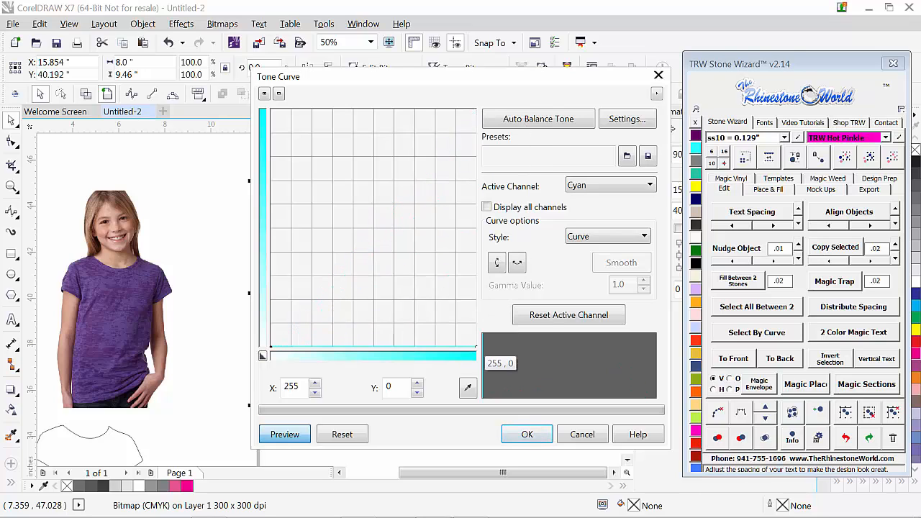
Step: Flatten the Magenta channel's tone curve by lowering its upper end to 255, 0
left_click(578, 187)
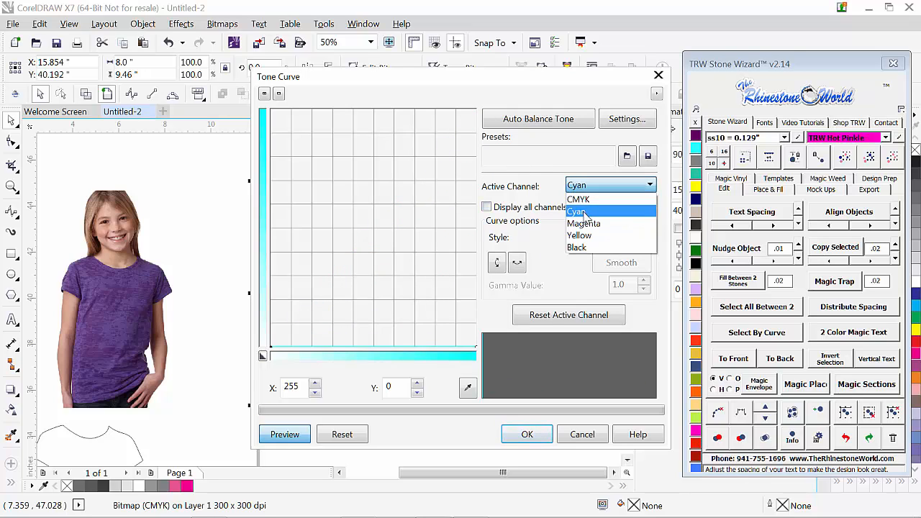
left_click(584, 223)
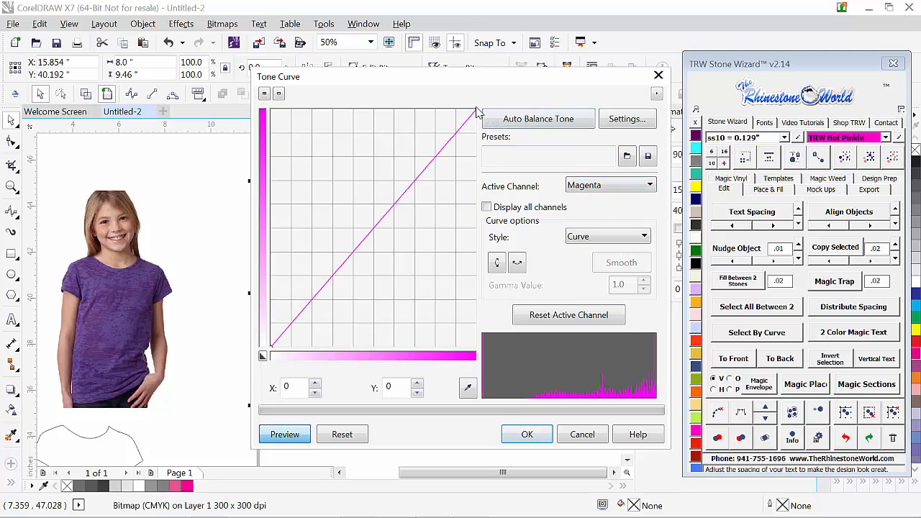
left_click_drag(476, 109, 478, 347)
Step: Flatten the Yellow channel's curve by lowering its upper end to 255, 0, keep the Curve style and apply the tone adjustment
left_click(617, 186)
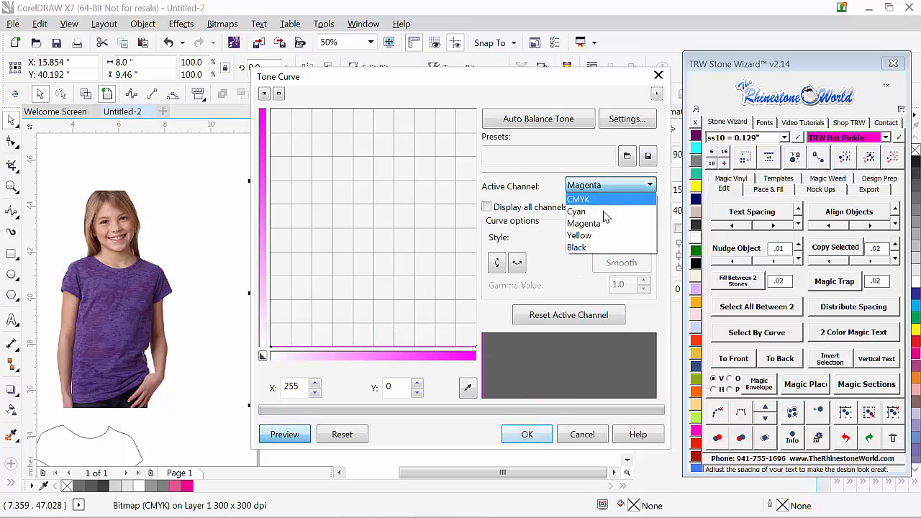
left_click(603, 236)
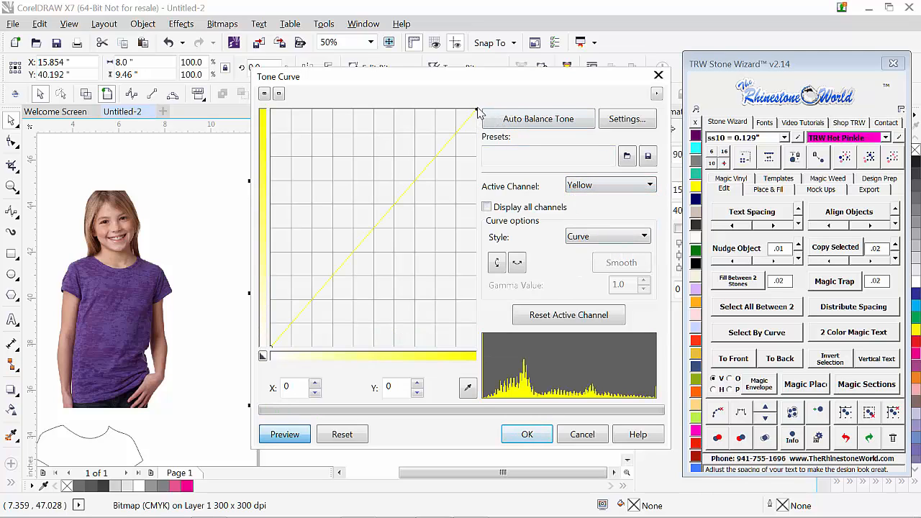
left_click_drag(477, 114, 475, 347)
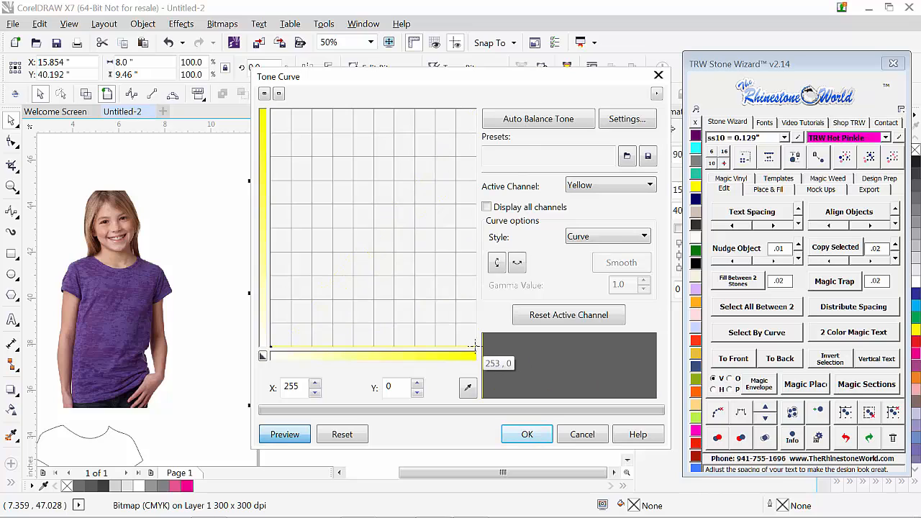
left_click(585, 243)
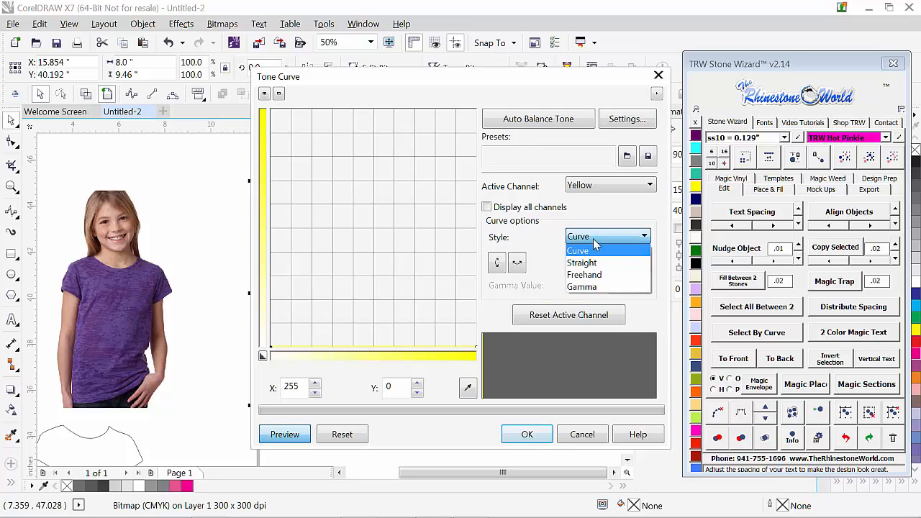
left_click(597, 248)
left_click(612, 186)
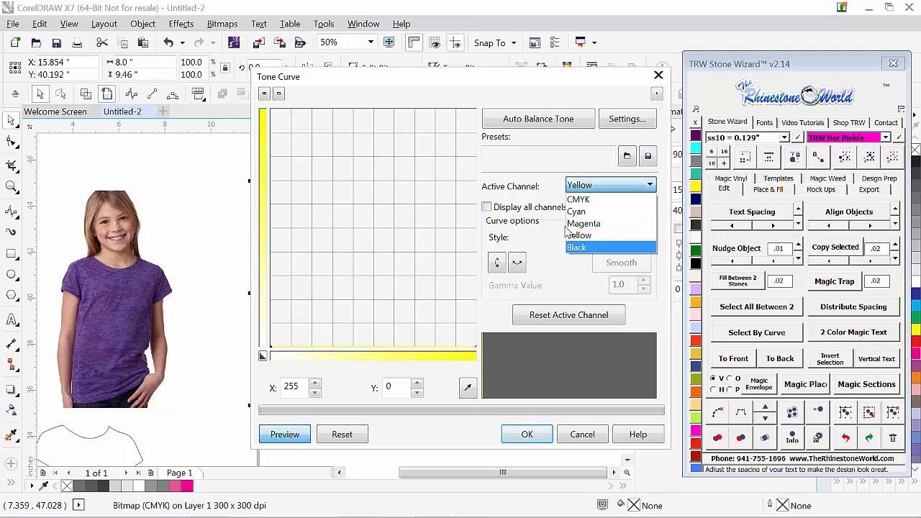
left_click(581, 236)
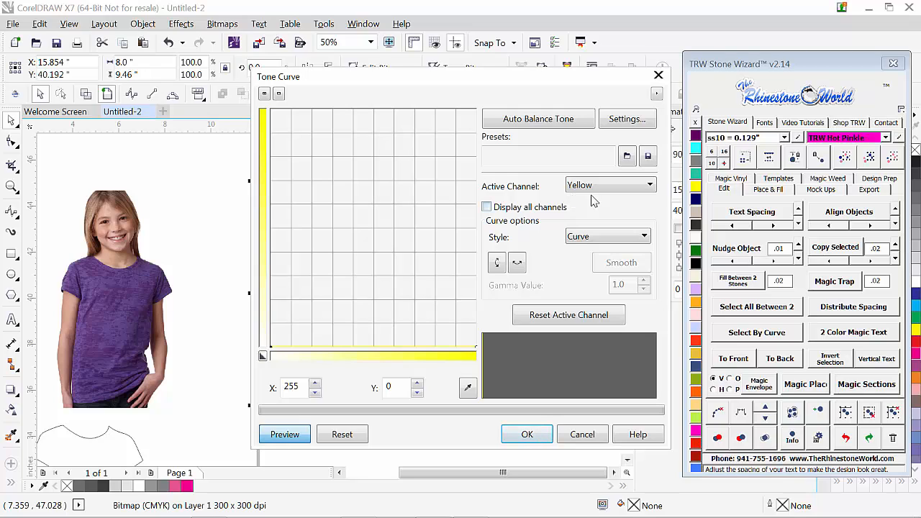
left_click(527, 436)
Step: Move the black-only photo clear of the page and place a duplicate of it on the page below the shirt outline
left_click_drag(347, 340, 381, 336)
scroll(464, 271, "down", 2)
left_click_drag(425, 294, 407, 268)
scroll(403, 266, "down", 1)
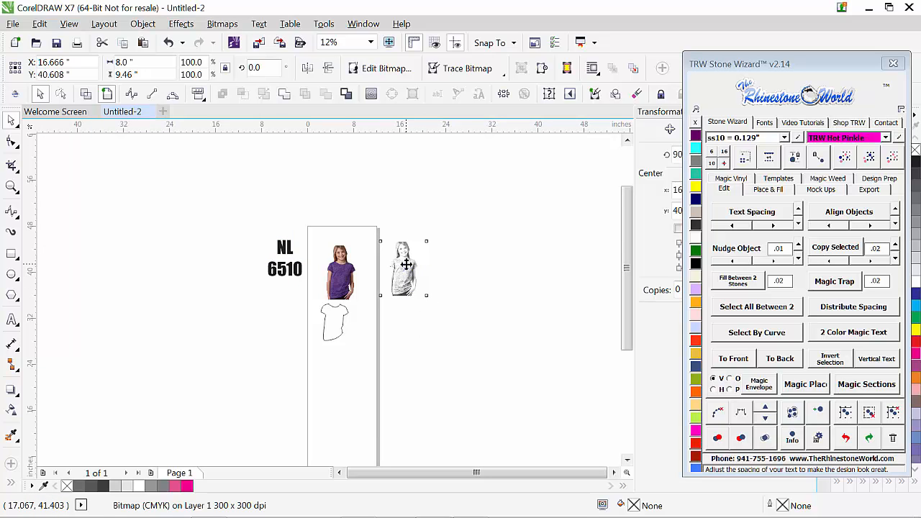
left_click_drag(406, 265, 335, 375)
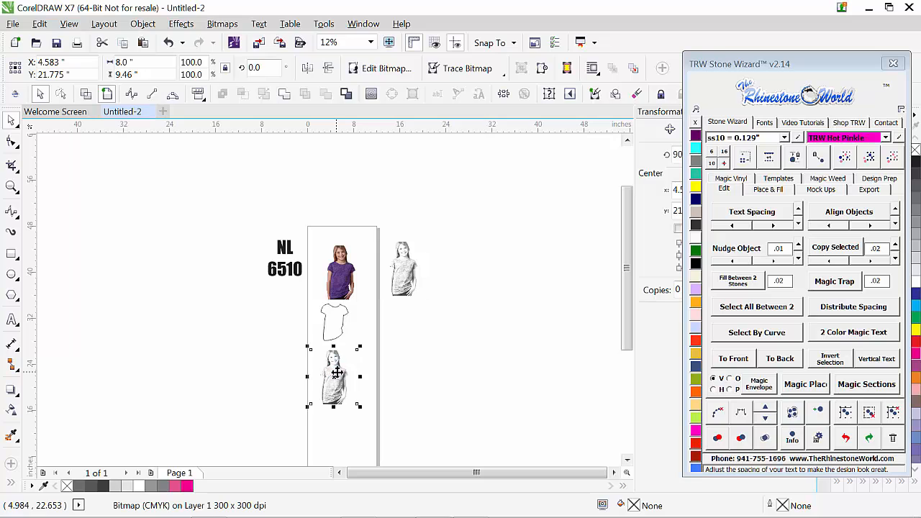
Step: Apply a uniform transparency to the black-only photo copy below the shirt outline
scroll(331, 439, "up", 2)
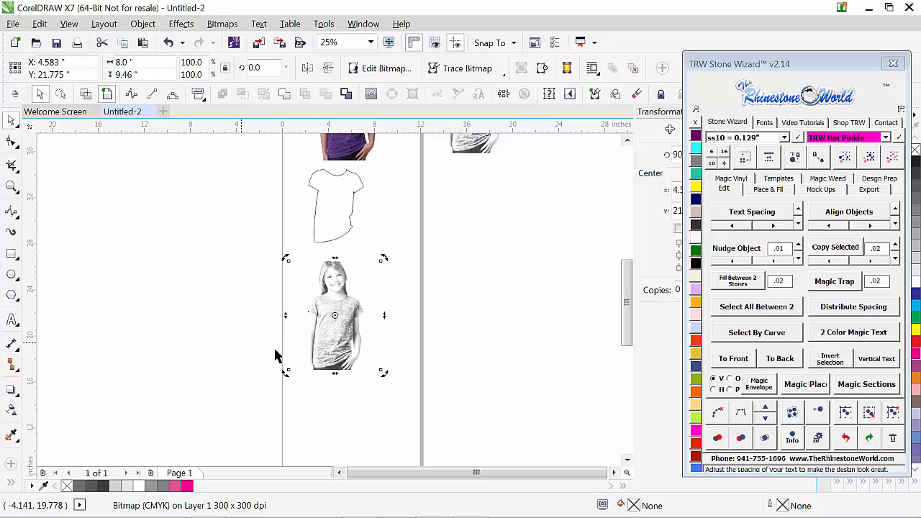
left_click(231, 346)
left_click(335, 335)
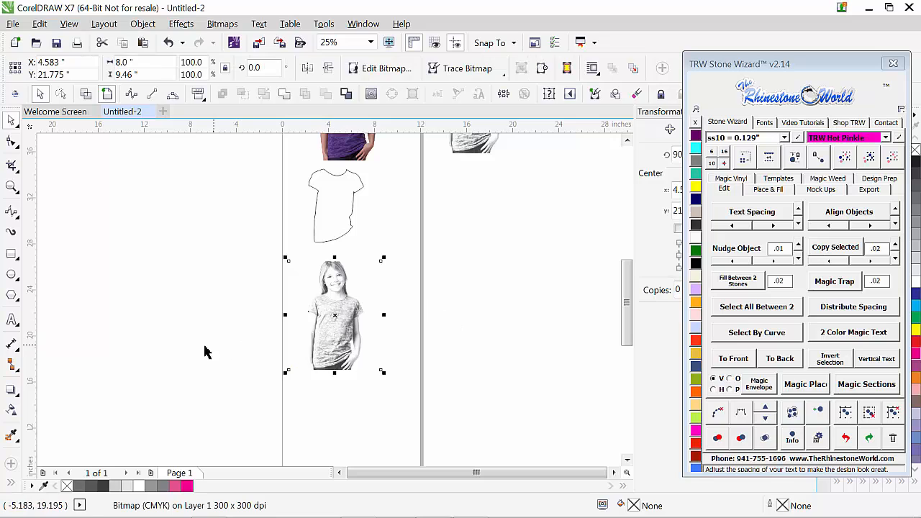
left_click(12, 417)
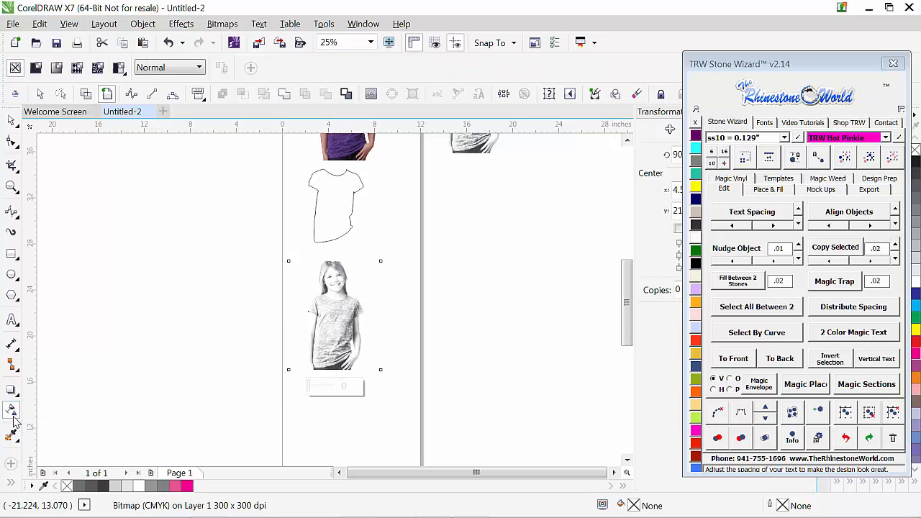
left_click(37, 70)
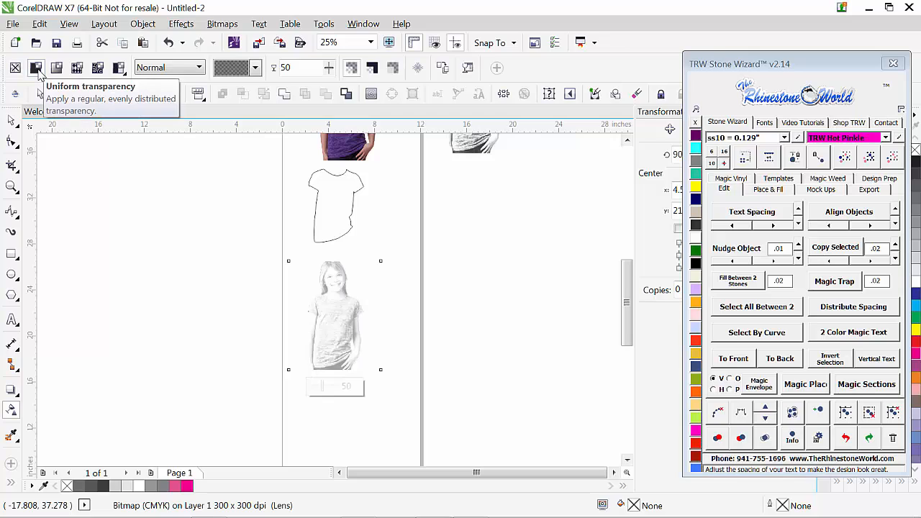
Step: Set the photo copy's transparency merge mode to Subtract and its transparency value to 0
left_click(200, 70)
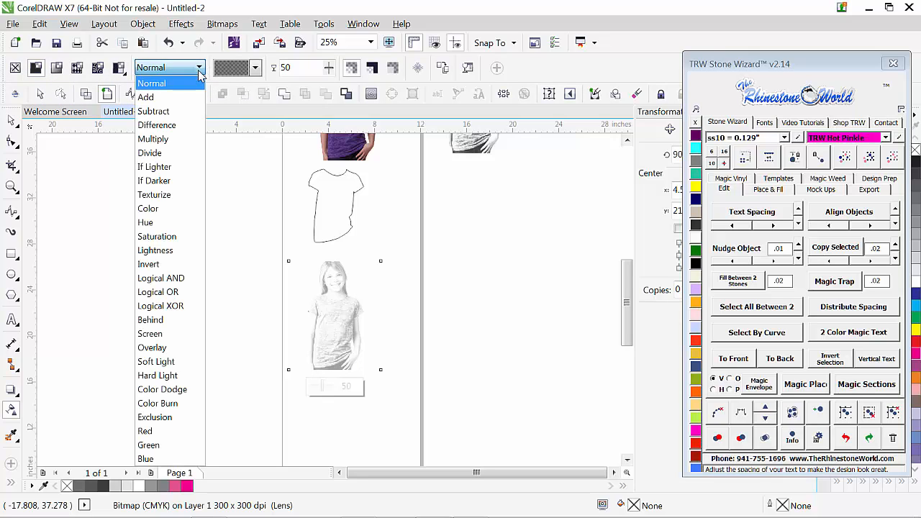
left_click(180, 113)
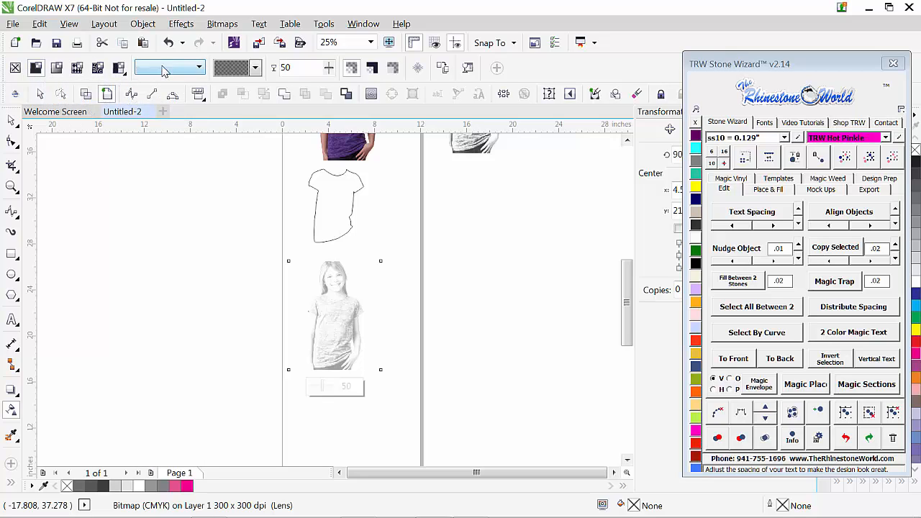
left_click_drag(306, 66, 250, 72)
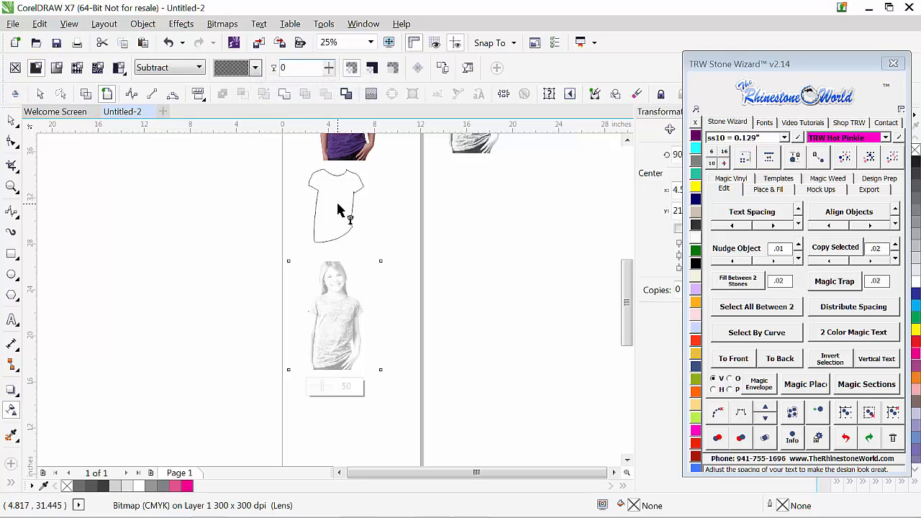
type("0")
key("Return")
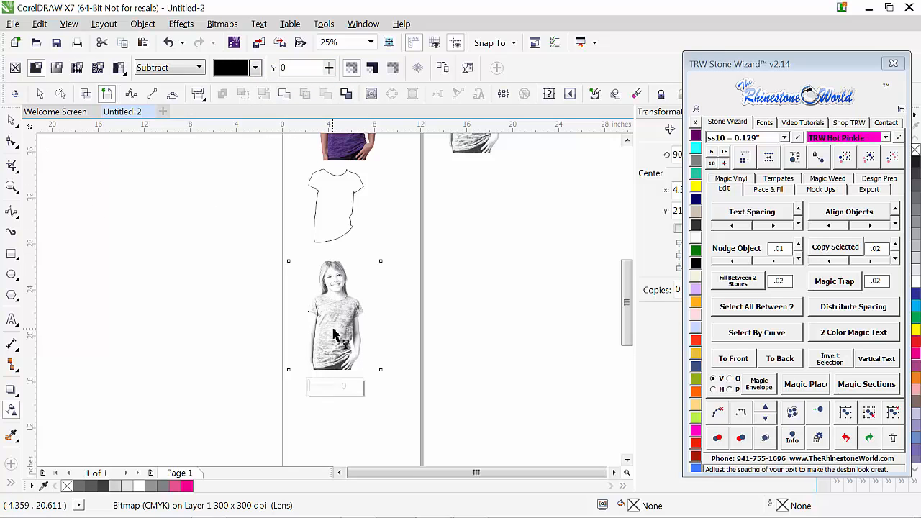
Step: Move the Subtract photo copy up so it overlaps the purple shirt photo and the shirt outline
left_click(12, 123)
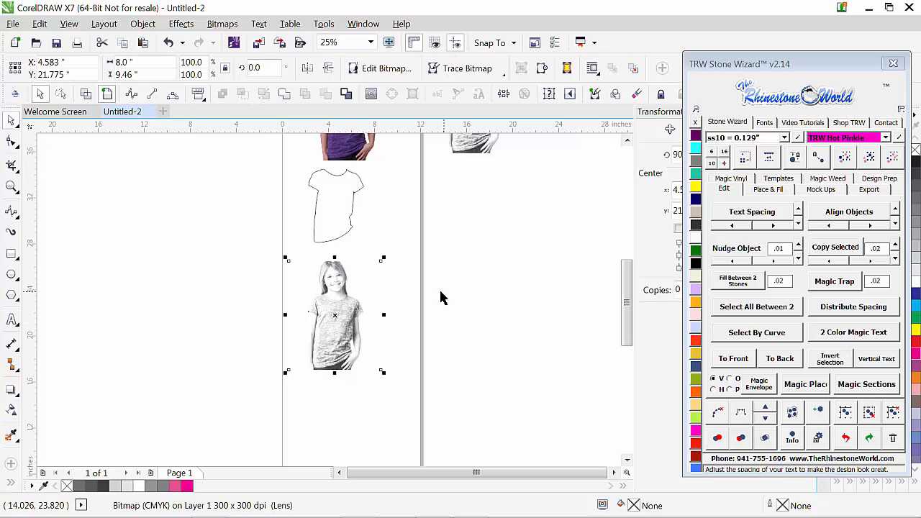
scroll(399, 299, "down", 1)
scroll(371, 315, "up", 1)
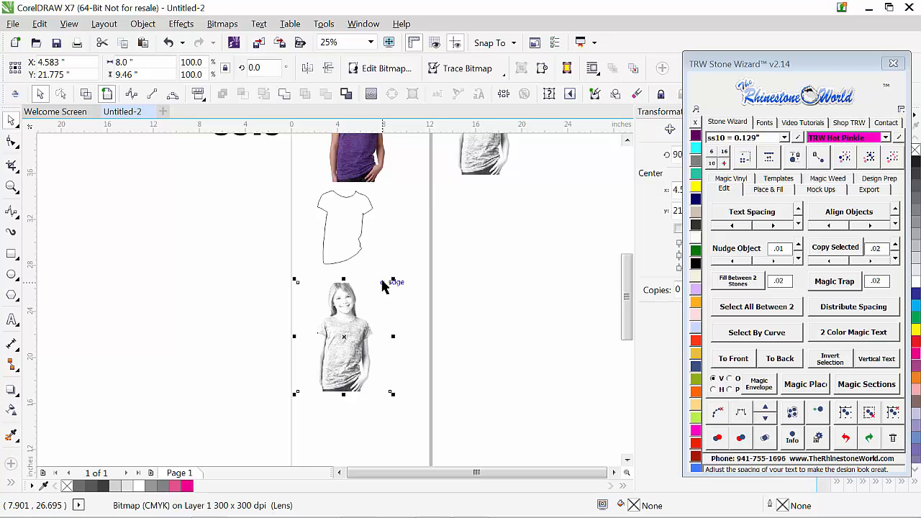
scroll(374, 340, "down", 1)
scroll(375, 317, "up", 1)
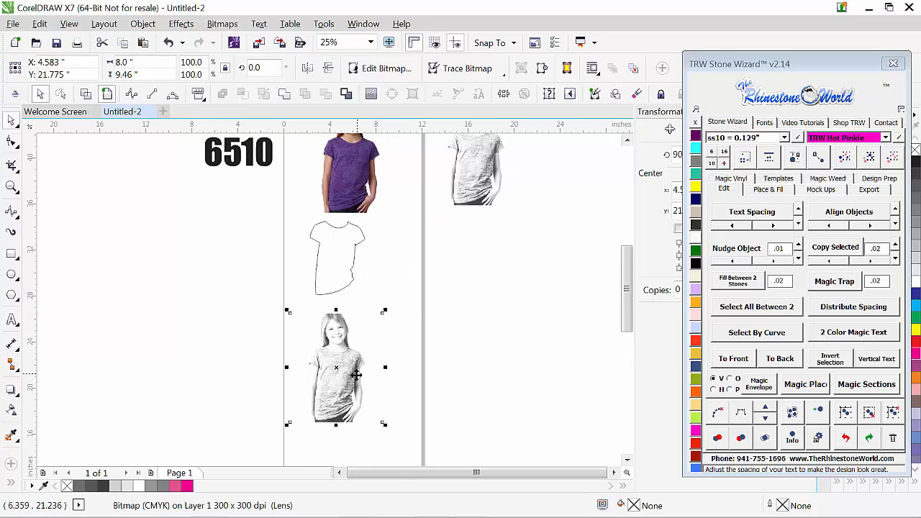
left_click_drag(352, 352, 383, 184)
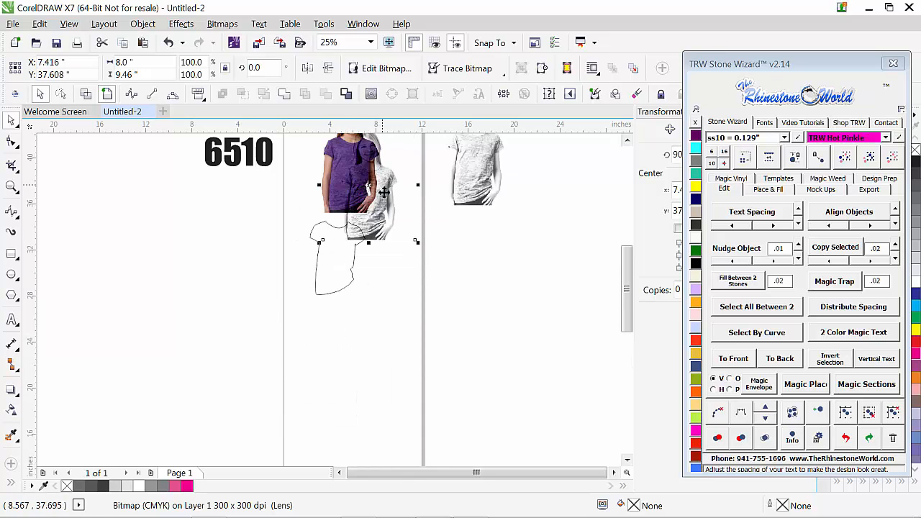
left_click_drag(385, 220, 385, 232)
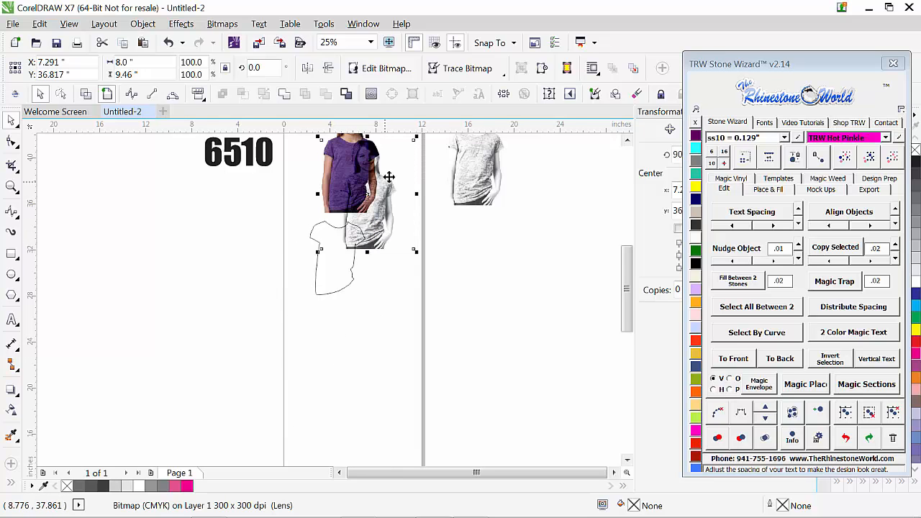
Step: Move the Subtract photo copy clear of the purple photo and the shirt outline, placing it across the page's right edge
scroll(388, 245, "down", 1)
scroll(398, 317, "up", 1)
scroll(395, 293, "up", 1)
left_click_drag(388, 375, 436, 409)
scroll(380, 282, "down", 1)
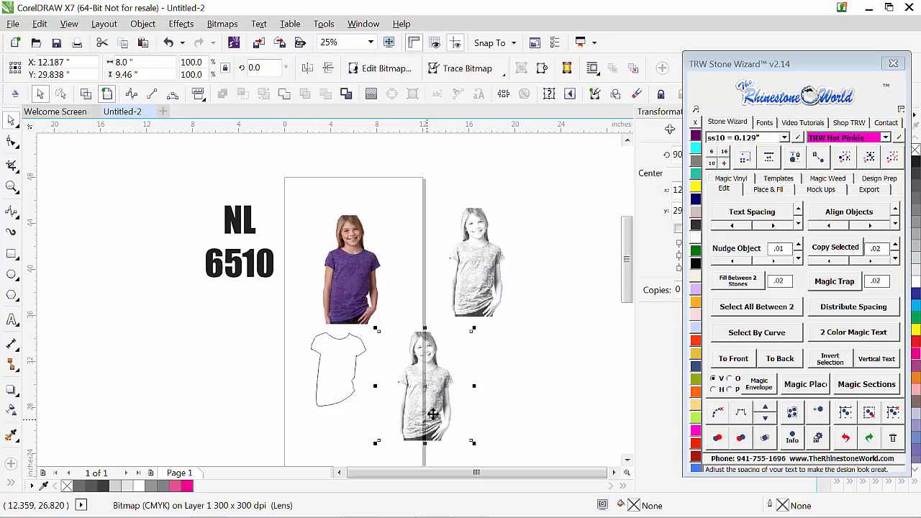
Step: Shift the shirt outline toward the page's left edge and bring the photo copy closer beside it
left_click_drag(342, 407, 328, 417)
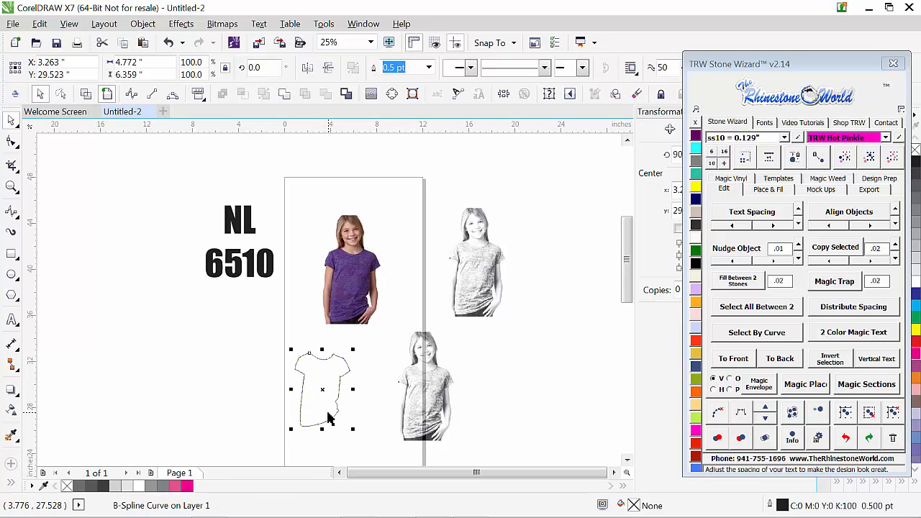
left_click(435, 420)
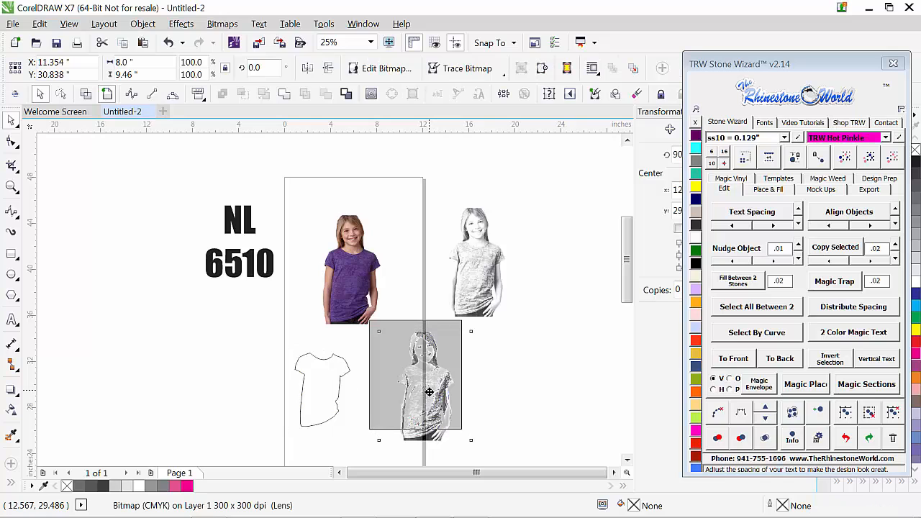
left_click_drag(427, 400, 426, 410)
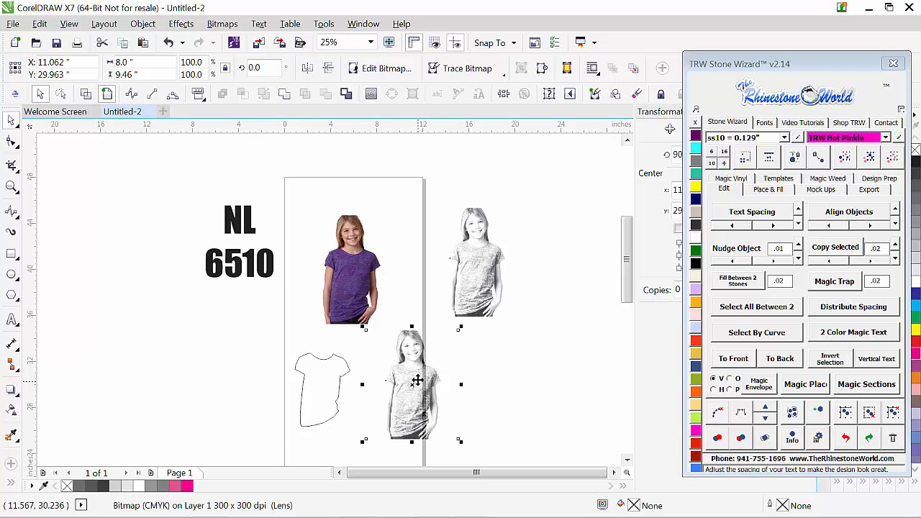
scroll(416, 387, "down", 2)
scroll(414, 403, "up", 3)
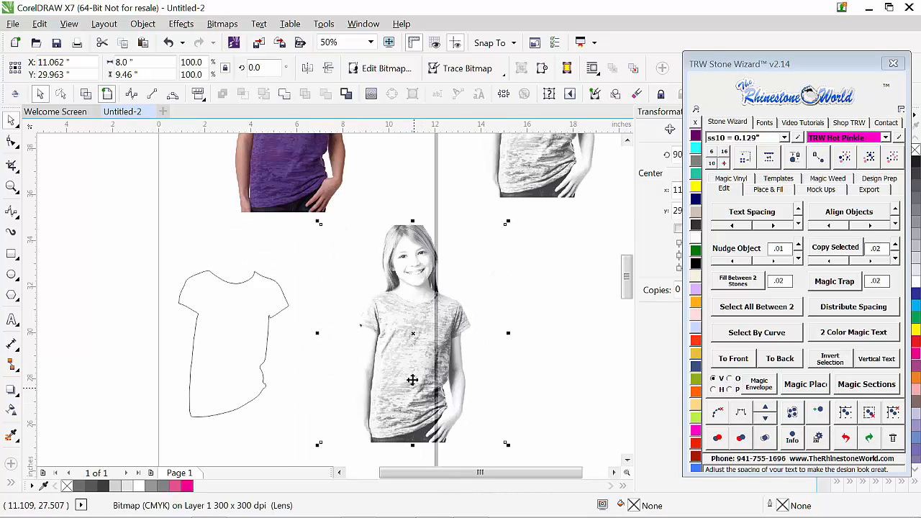
left_click_drag(416, 381, 403, 377)
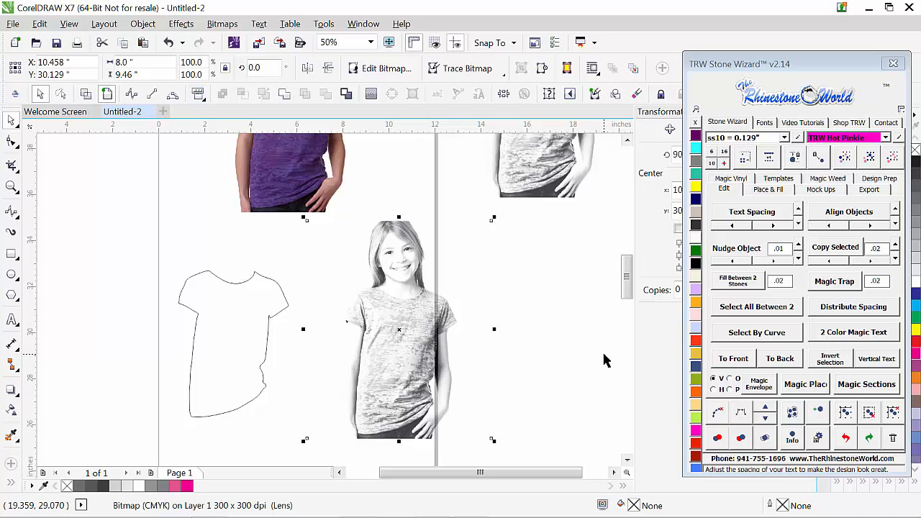
Step: PowerClip the photo copy inside the shirt outline and move the clipped shirt slightly up
right_click(418, 378)
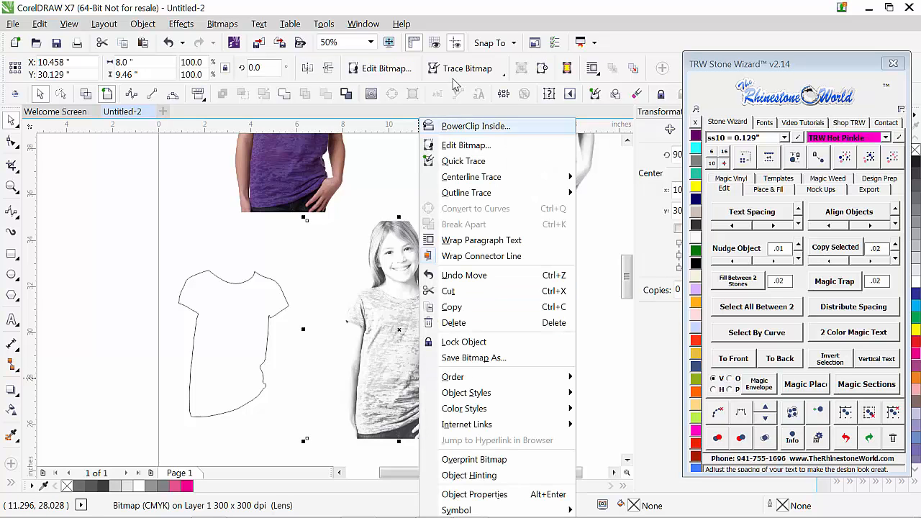
left_click(475, 126)
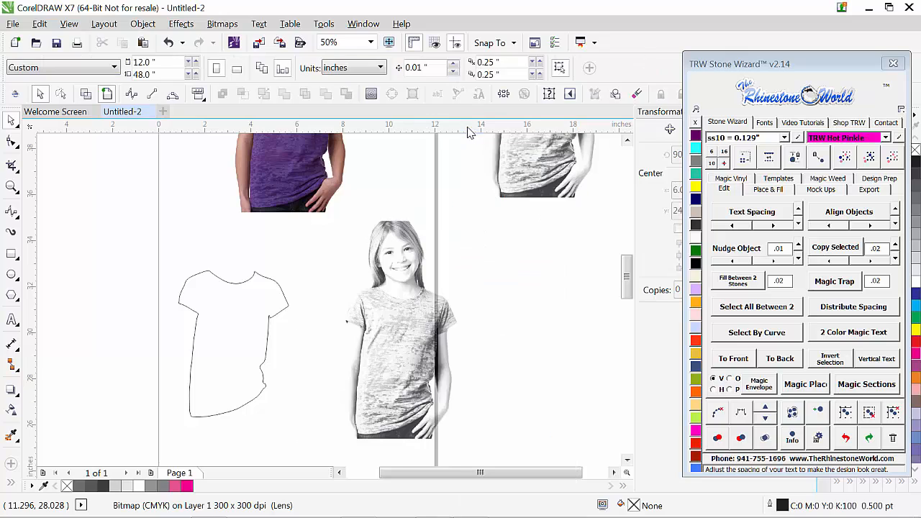
left_click(265, 340)
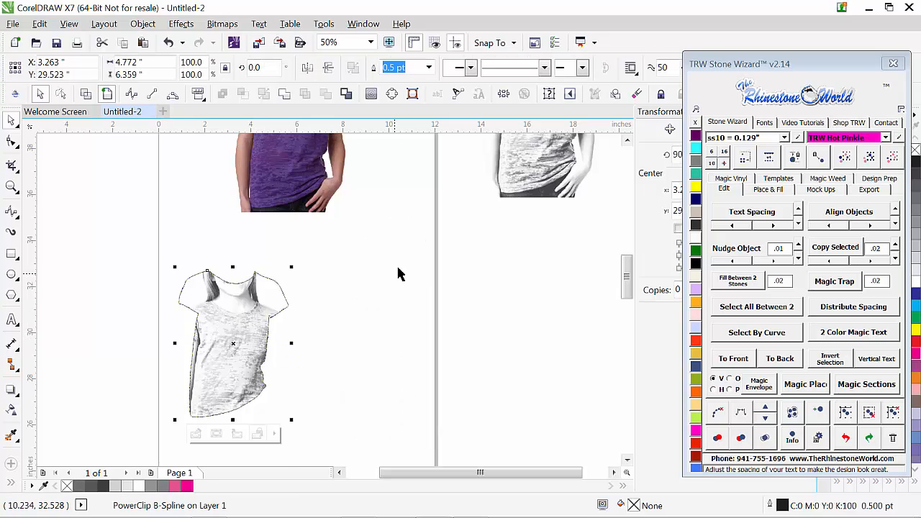
scroll(418, 270, "down", 2)
left_click_drag(319, 327, 316, 322)
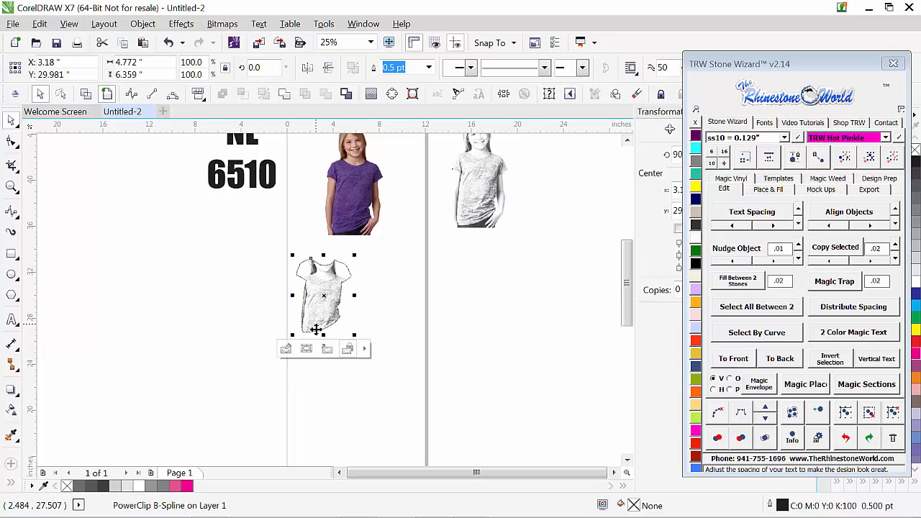
Step: Open the PowerClip contents for editing and raise the photo toward the shirt outline
left_click(286, 350)
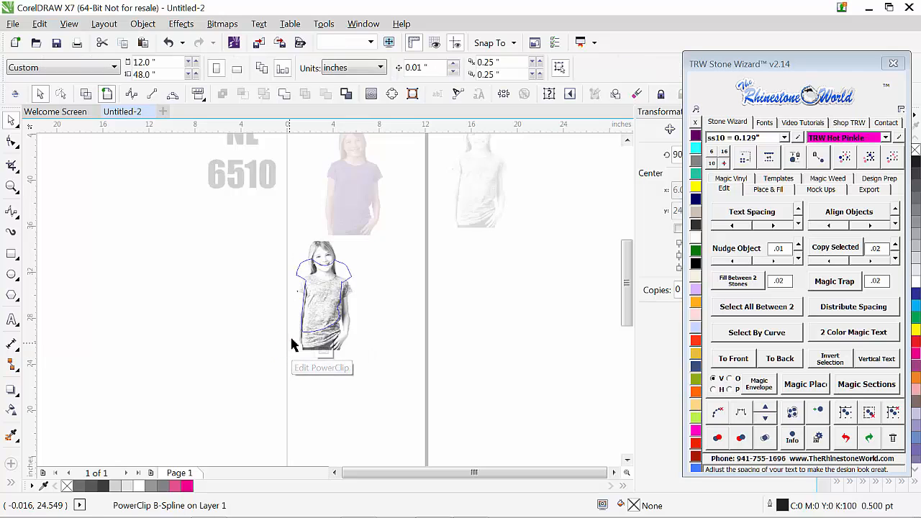
scroll(324, 294, "up", 1)
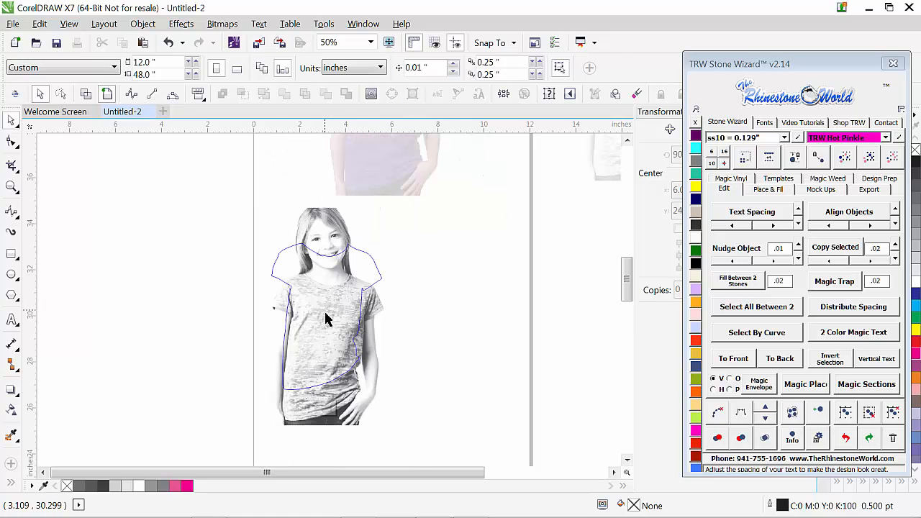
left_click(377, 374)
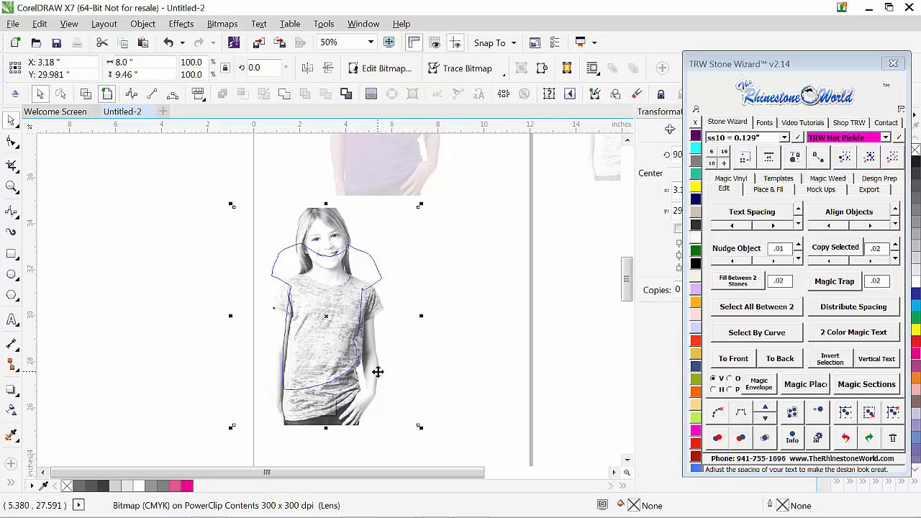
key("Up")
key("Up")
key("Up")
key("Up")
key("Up")
key("Up")
key("Up")
key("Up")
key("Up")
key("Up")
key("Up")
key("Up")
key("Up")
key("Up")
key("Up")
key("Up")
key("Up")
key("Up")
key("Up")
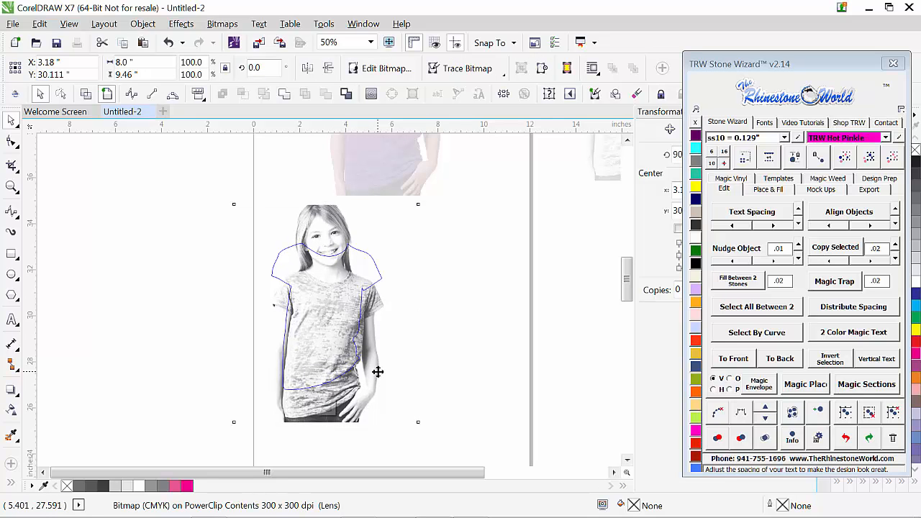
key("Up")
key("Up")
key("Up")
key("Up")
key("Up")
key("Up")
key("Up")
key("Up")
key("Up")
key("Up")
key("Up")
key("Up")
key("Up")
key("Up")
key("Up")
key("Up")
key("Up")
key("Up")
key("Up")
key("Up")
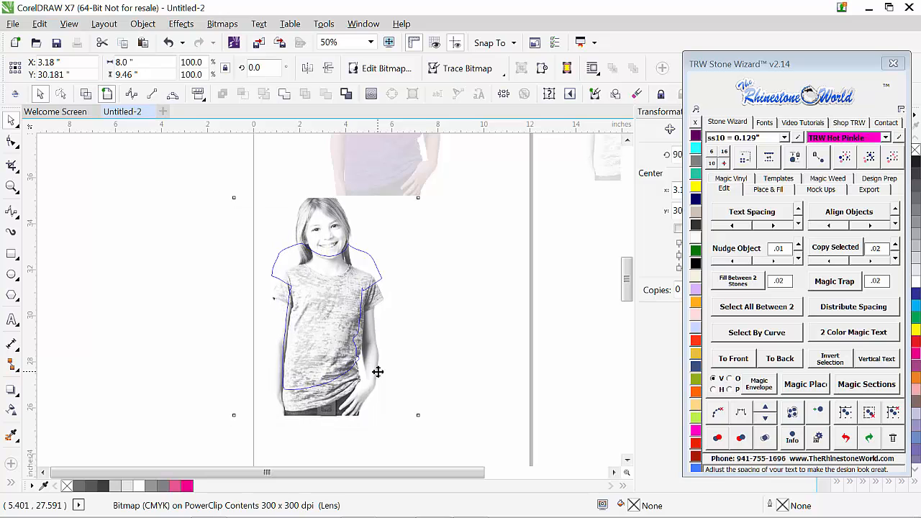
left_click_drag(329, 343, 327, 334)
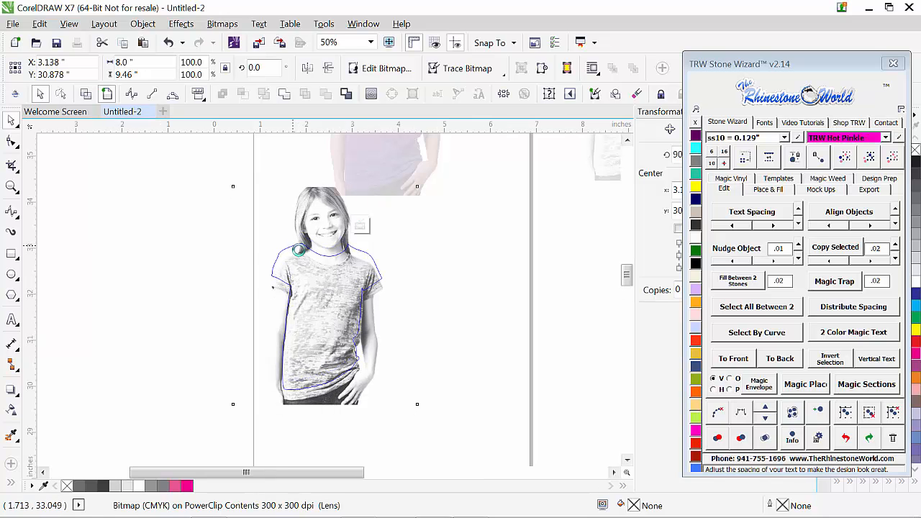
Step: Nudge the clipped photo up and slightly left until its collar and shoulder meet the shirt outline
scroll(294, 245, "up", 2)
scroll(306, 284, "up", 1)
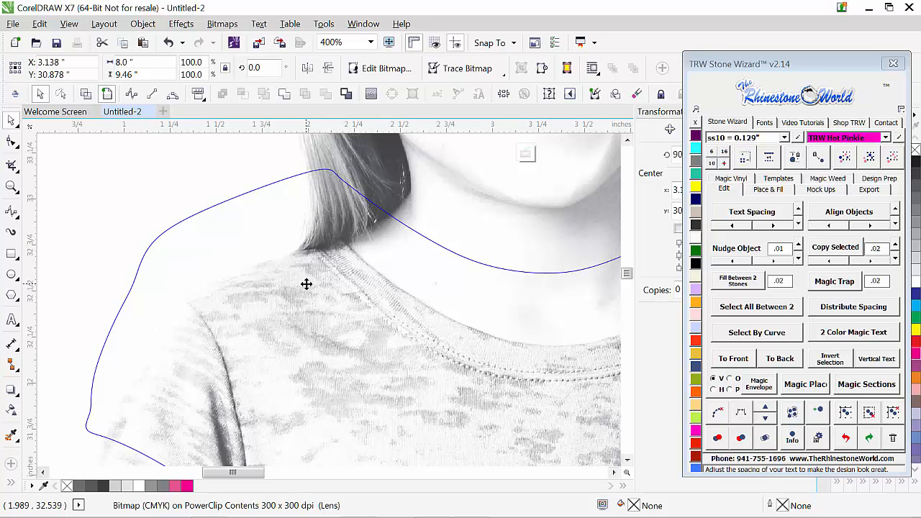
key("Up")
key("Up")
key("Up")
key("Up")
key("Up")
key("Up")
key("Up")
key("Up")
key("Up")
key("Up")
key("Up")
key("Up")
key("Up")
key("Up")
key("Up")
key("Up")
key("Up")
key("Up")
key("Up")
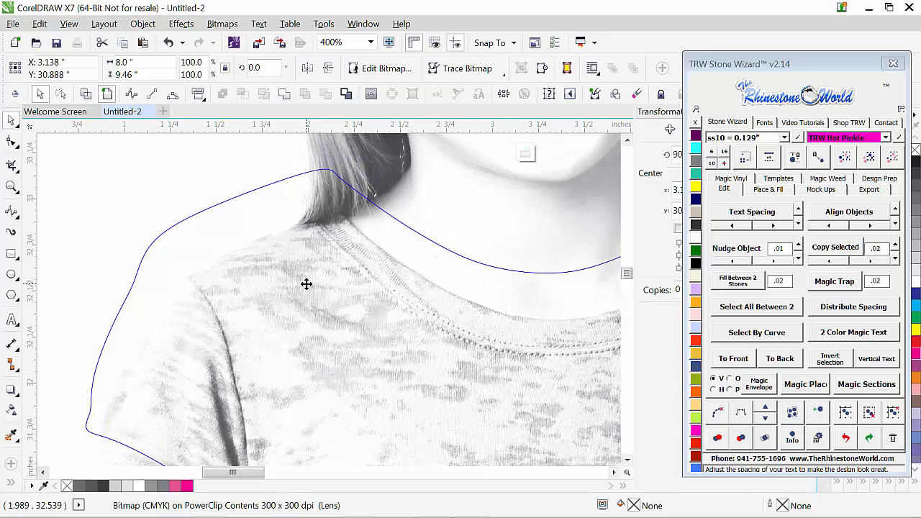
key("Up")
key("Up")
key("Up")
key("Up")
key("Up")
key("Up")
key("Up")
key("Up")
key("Up")
key("Up")
key("Up")
key("Up")
key("Up")
key("Up")
key("Up")
key("Up")
key("Up")
key("Up")
key("Up")
key("Up")
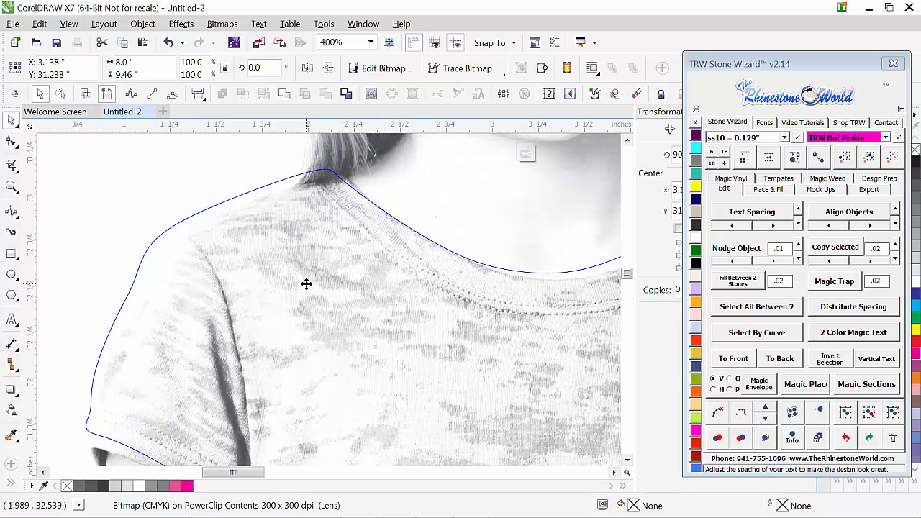
key("Left")
key("Left")
key("Left")
key("Left")
key("Left")
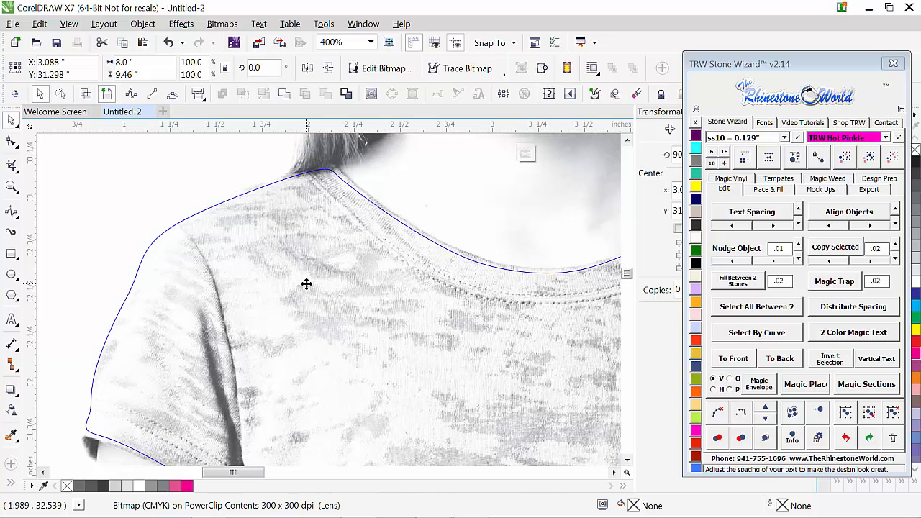
Step: Nudge the clipped photo slightly right to fit the outline's sides and hem, and finish editing the PowerClip
scroll(226, 284, "down", 2)
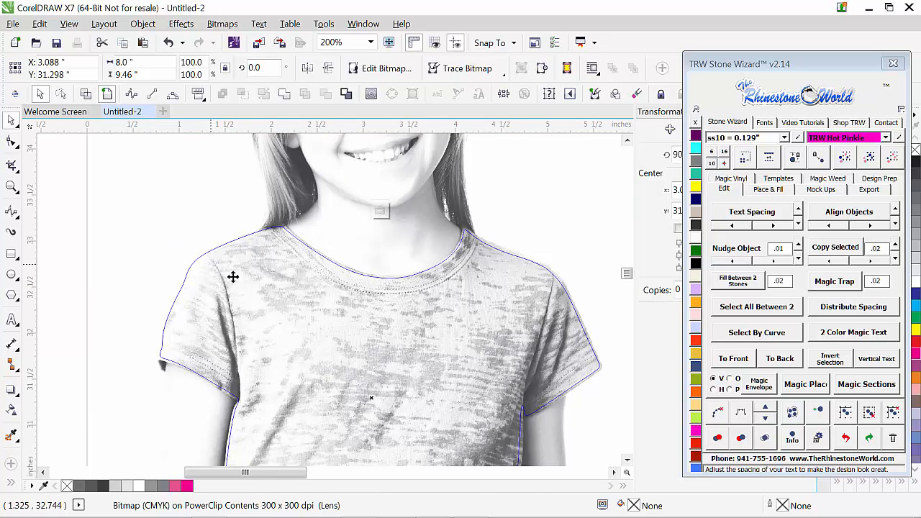
scroll(312, 223, "down", 1)
scroll(315, 223, "down", 1)
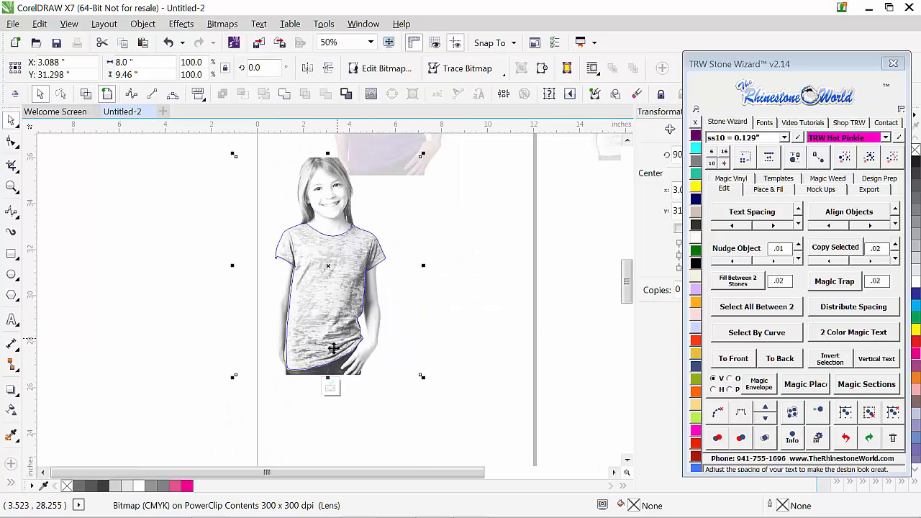
scroll(333, 351, "up", 1)
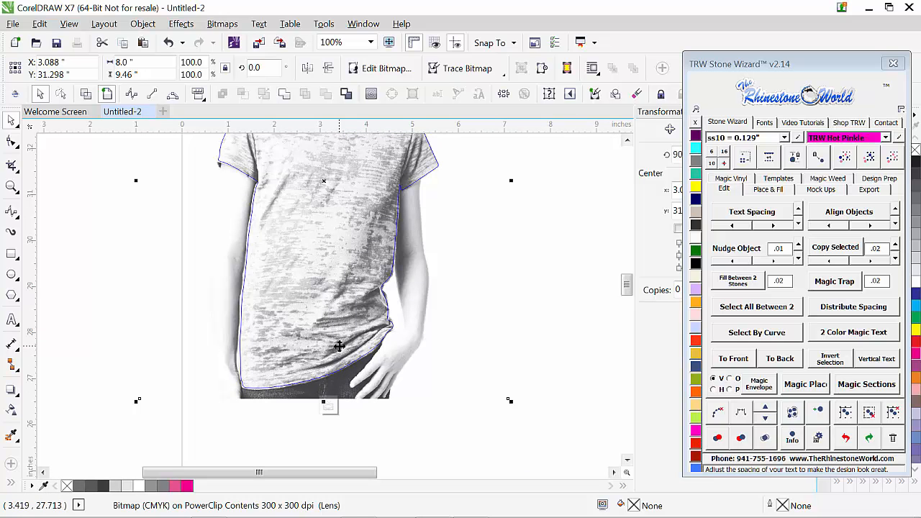
key("Left")
key("Right")
key("Right")
key("Right")
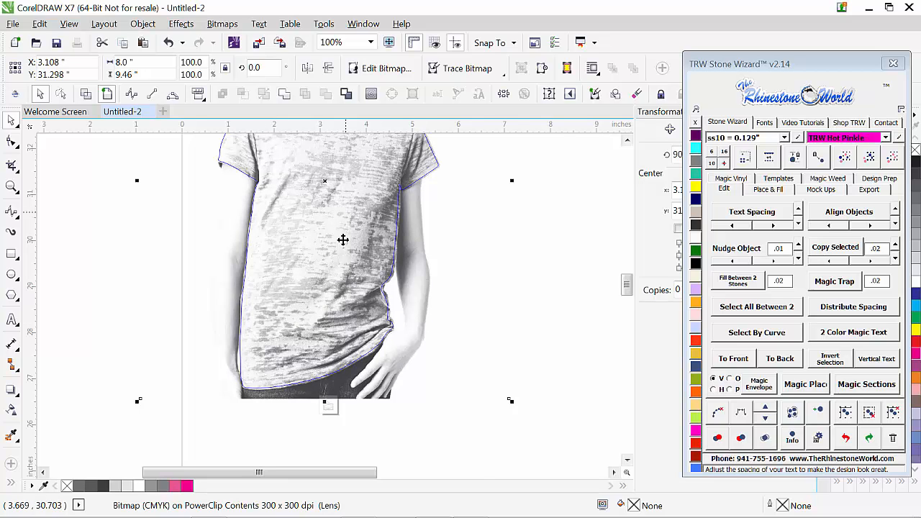
scroll(386, 332, "down", 1)
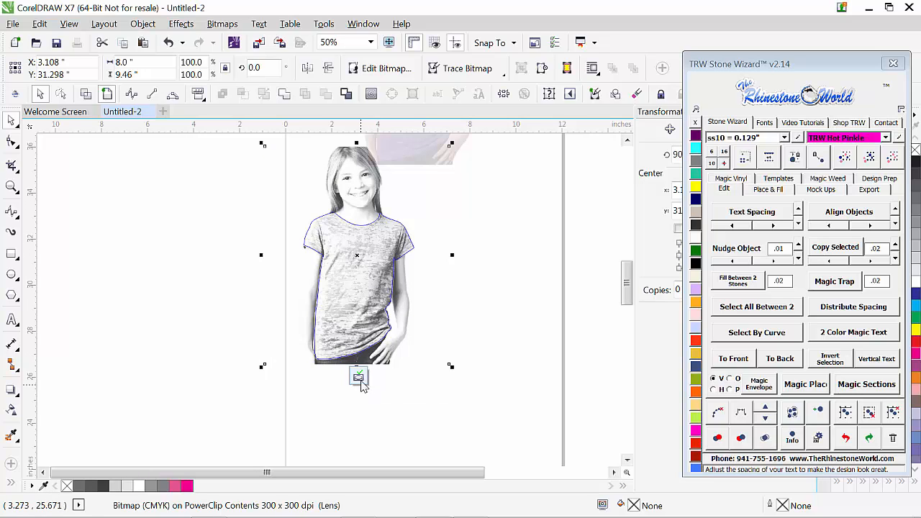
left_click(359, 379)
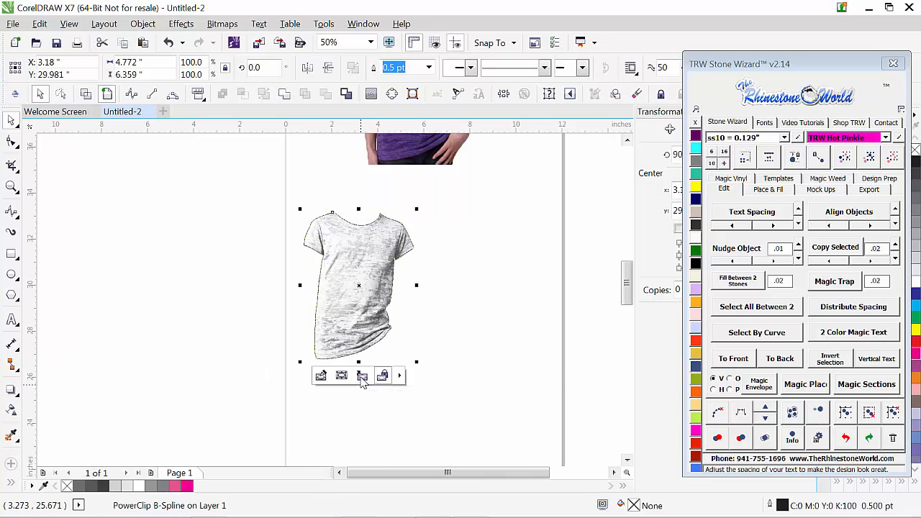
left_click(422, 312)
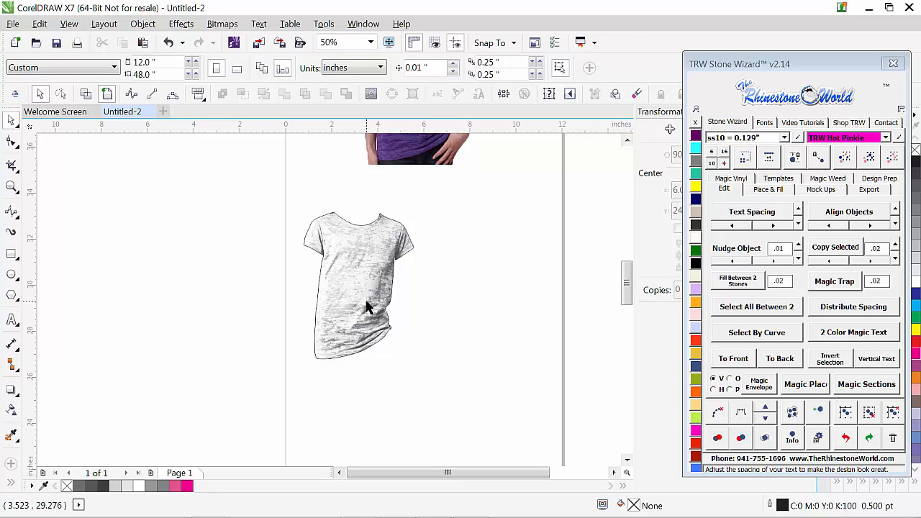
Step: Select the PowerClipped shirt and remove its outline
left_click_drag(279, 195, 428, 387)
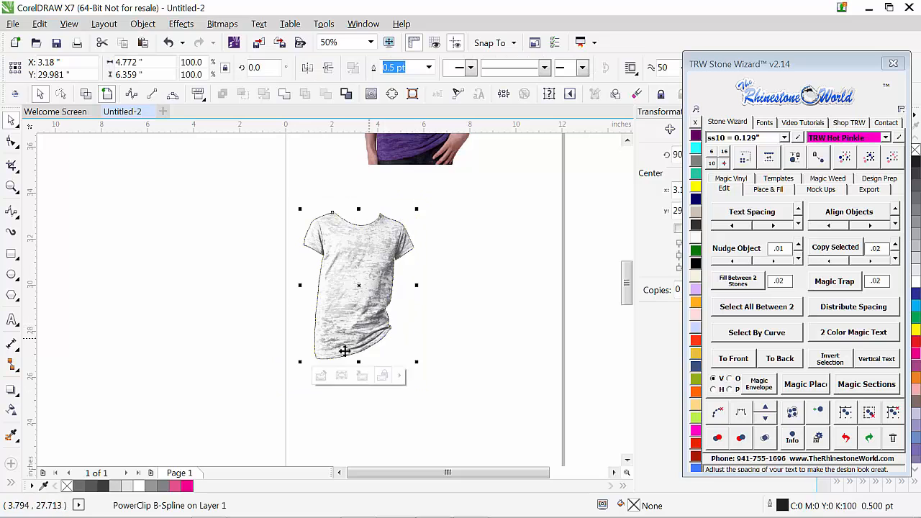
left_click_drag(262, 196, 459, 403)
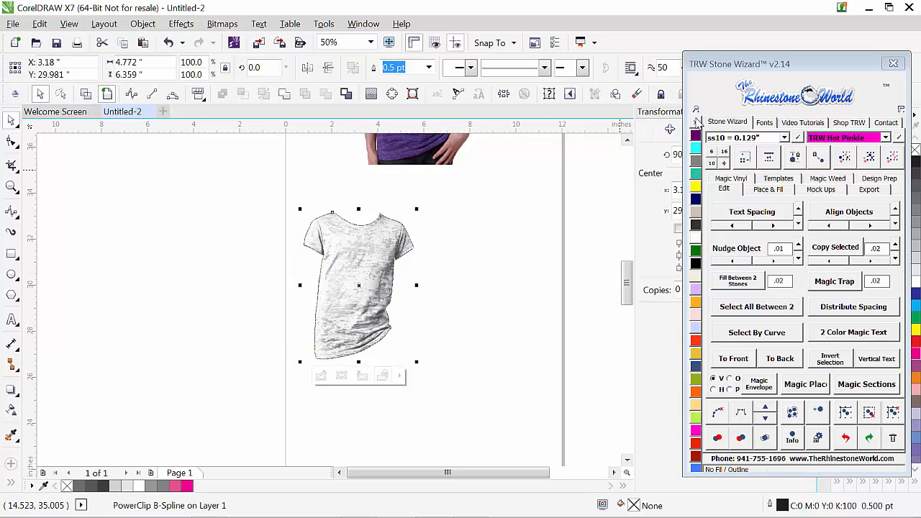
left_click_drag(736, 66, 625, 72)
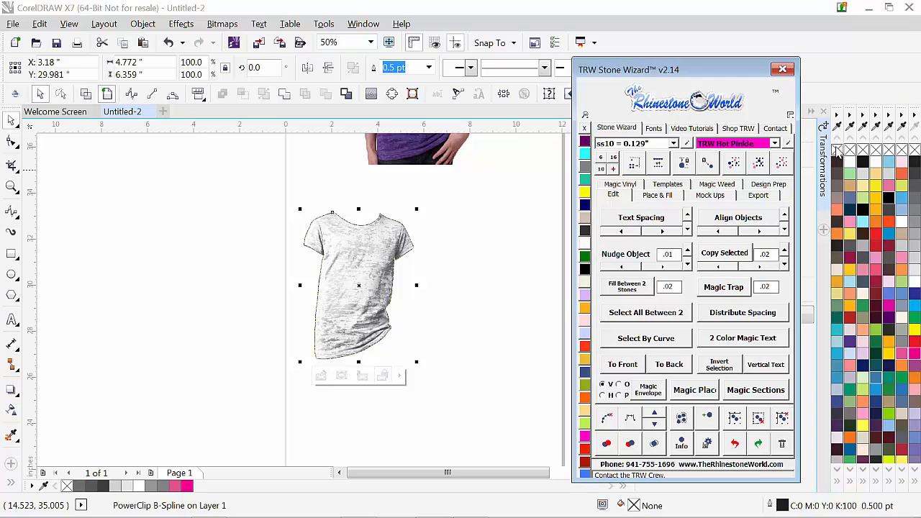
right_click(838, 150)
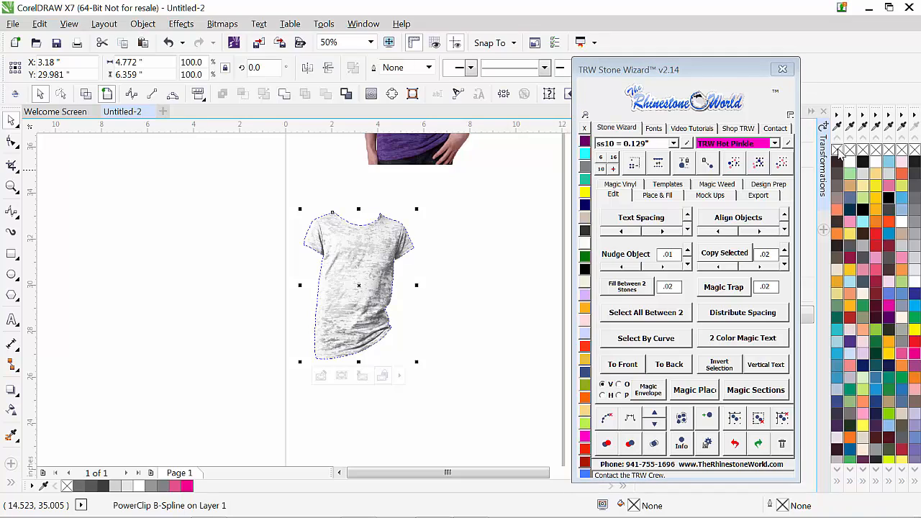
left_click(468, 331)
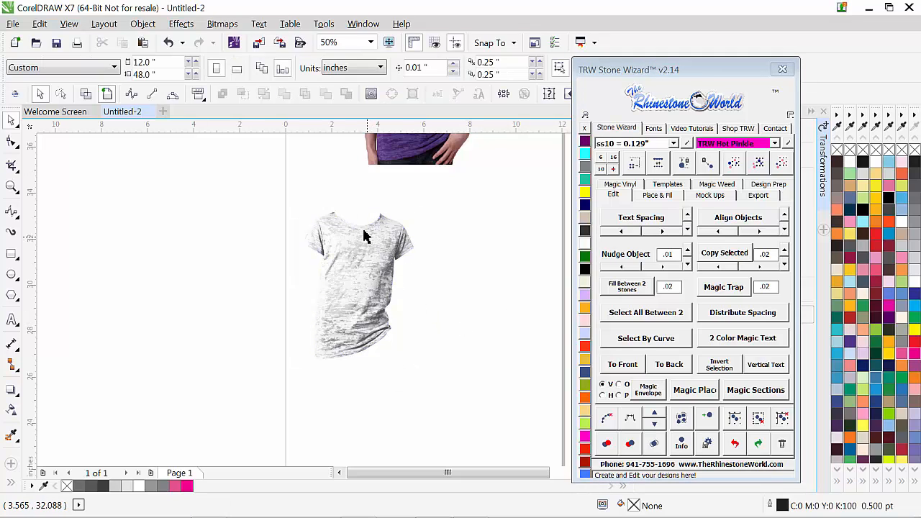
Step: Fill the PowerClipped shirt with TRW Hot Pinkle
left_click(367, 333)
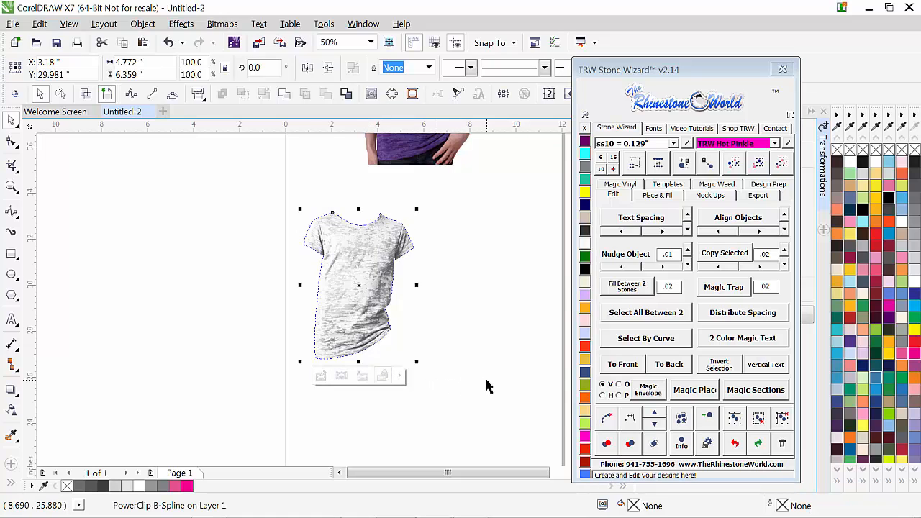
left_click(585, 435)
left_click(422, 440)
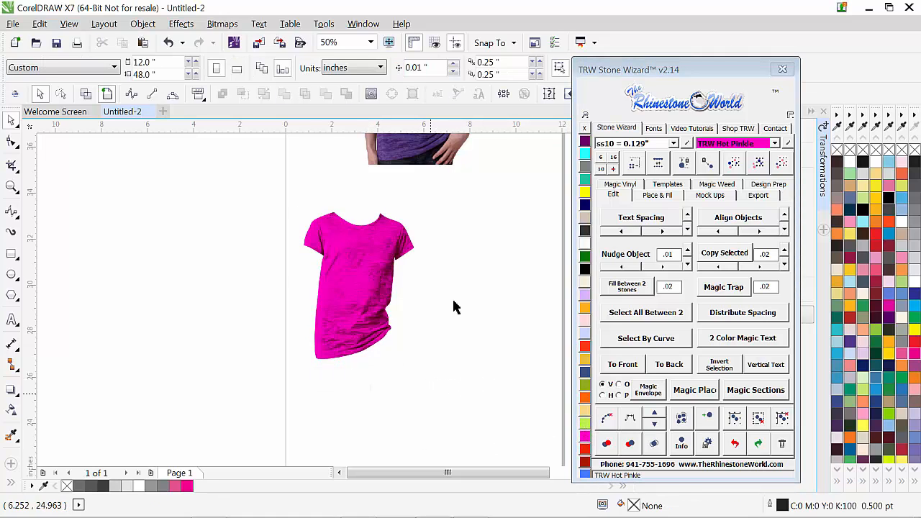
Step: Examine the shading and fabric texture of the hot pink shirt close up and from farther away
scroll(387, 256, "up", 1)
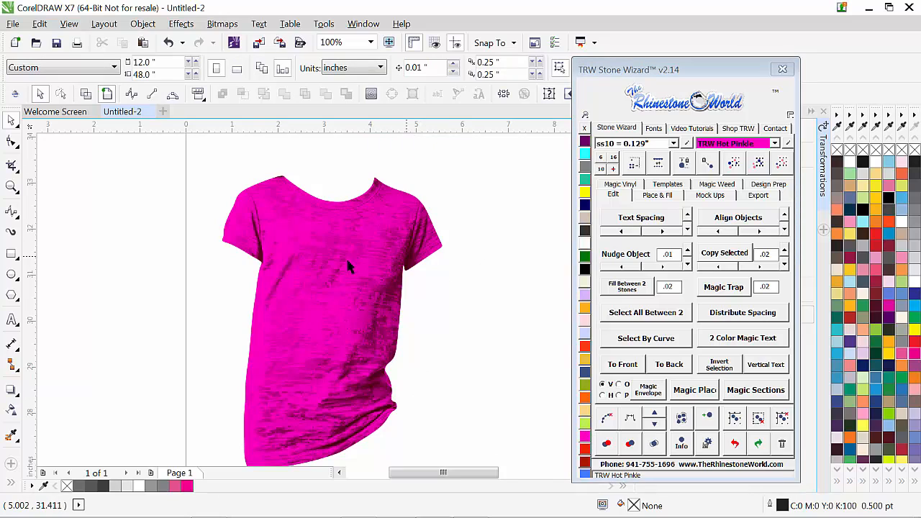
scroll(369, 257, "down", 1)
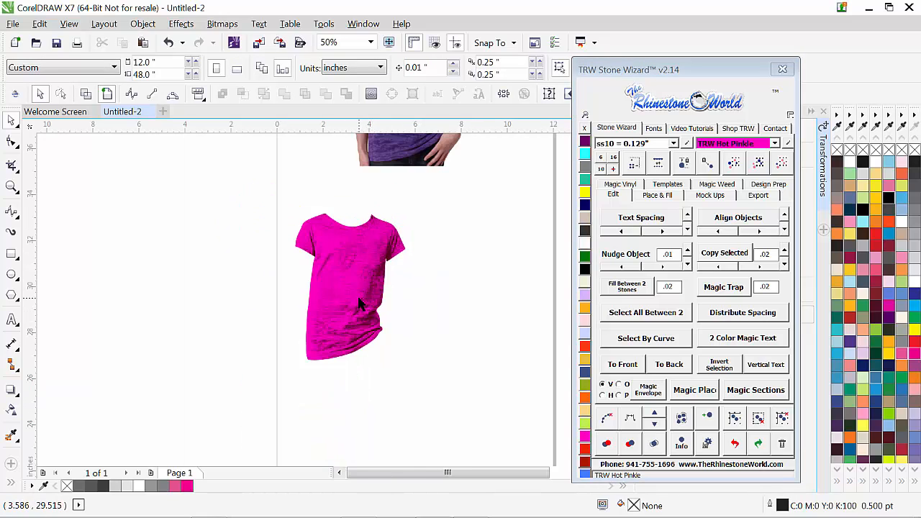
scroll(358, 299, "up", 1)
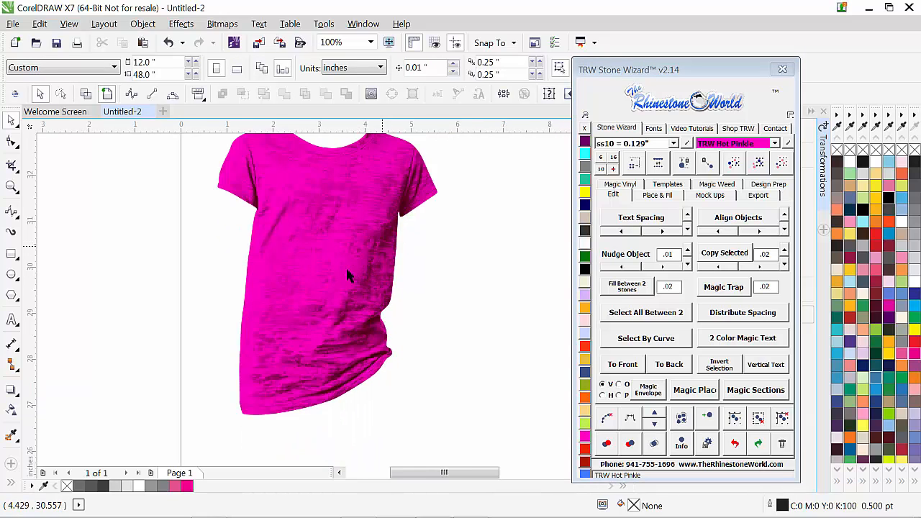
scroll(368, 300, "down", 1)
scroll(363, 281, "up", 1)
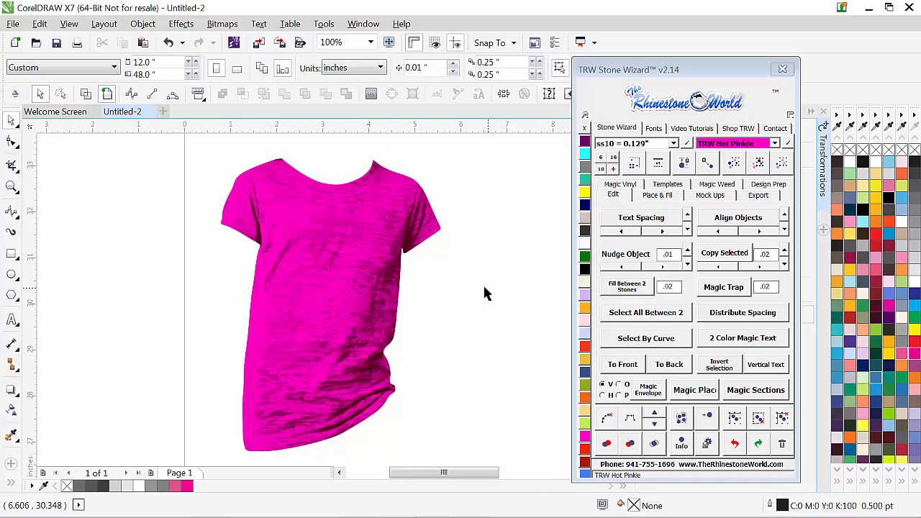
scroll(444, 298, "down", 1)
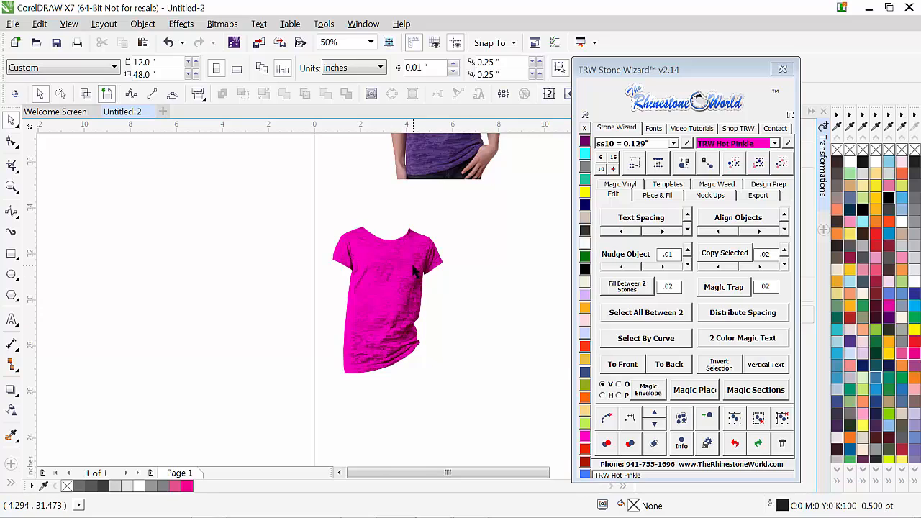
scroll(414, 270, "up", 1)
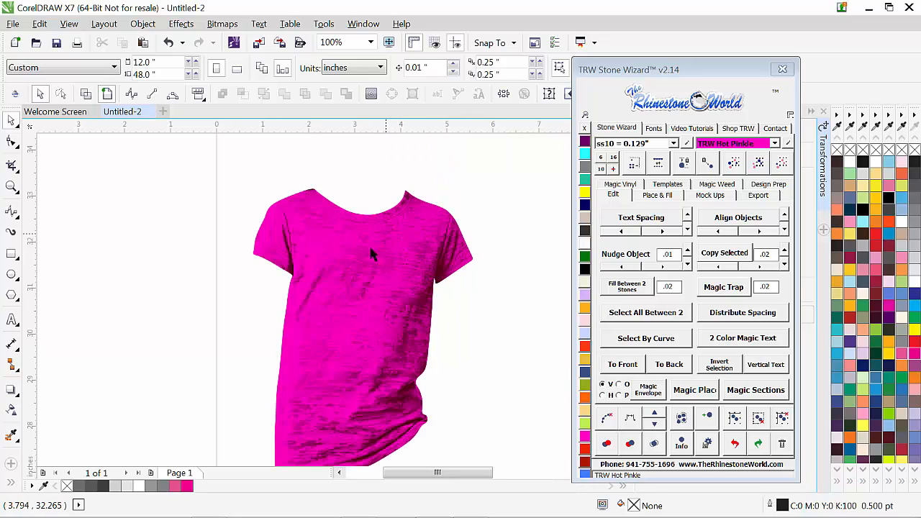
scroll(381, 324, "down", 1)
scroll(382, 325, "up", 1)
scroll(376, 331, "down", 1)
Step: Change the shirt's fill to Jet Black and check it close up
left_click(375, 356)
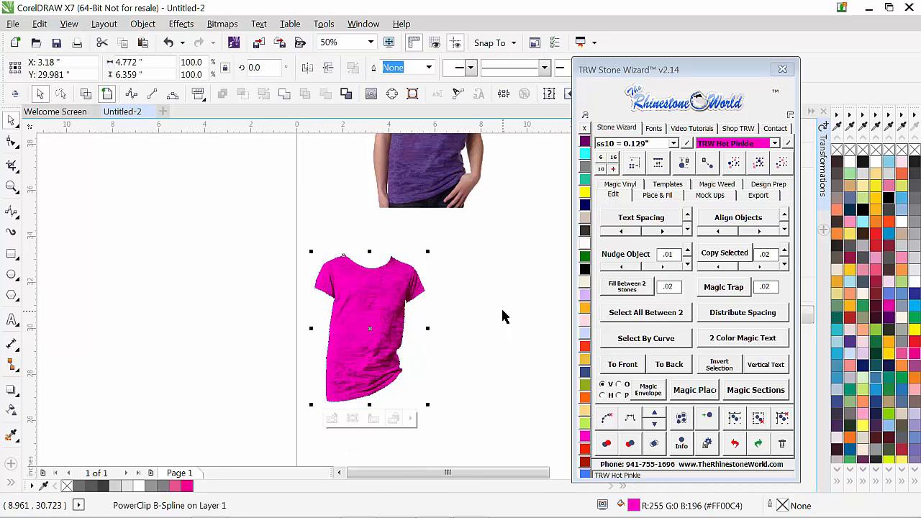
left_click(585, 270)
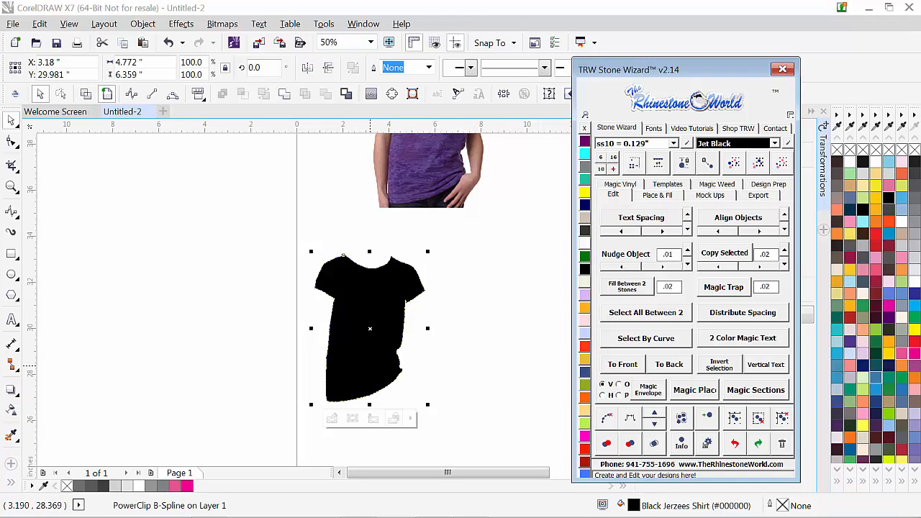
left_click(498, 354)
scroll(379, 370, "up", 1)
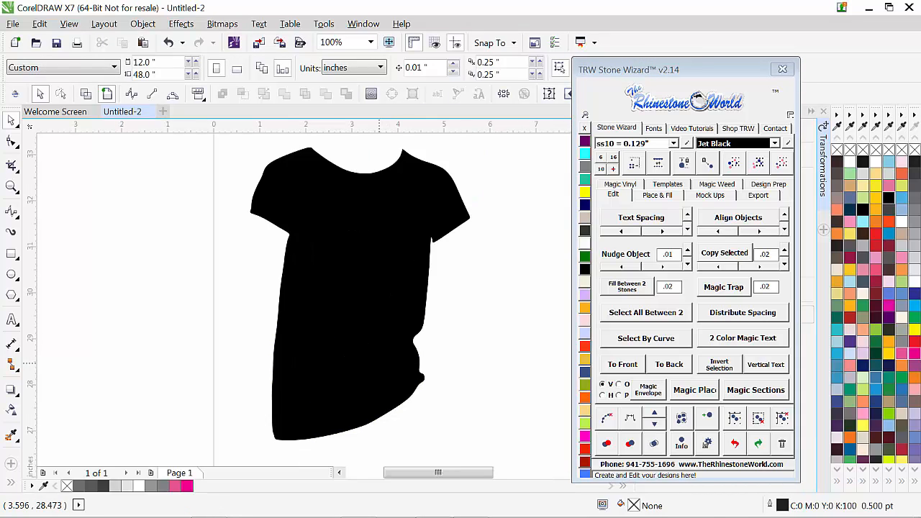
Step: Change the shirt's fill to 90% Black and check how the fabric texture reads
left_click(379, 362)
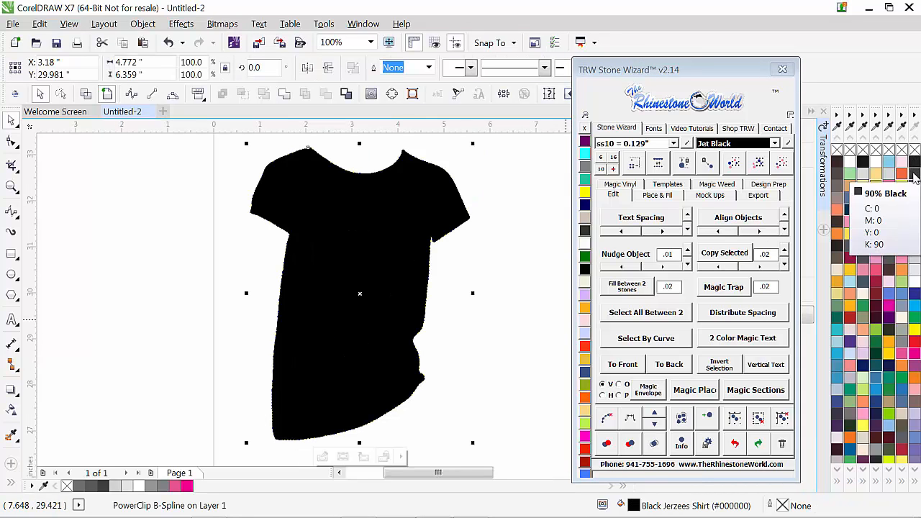
left_click(914, 175)
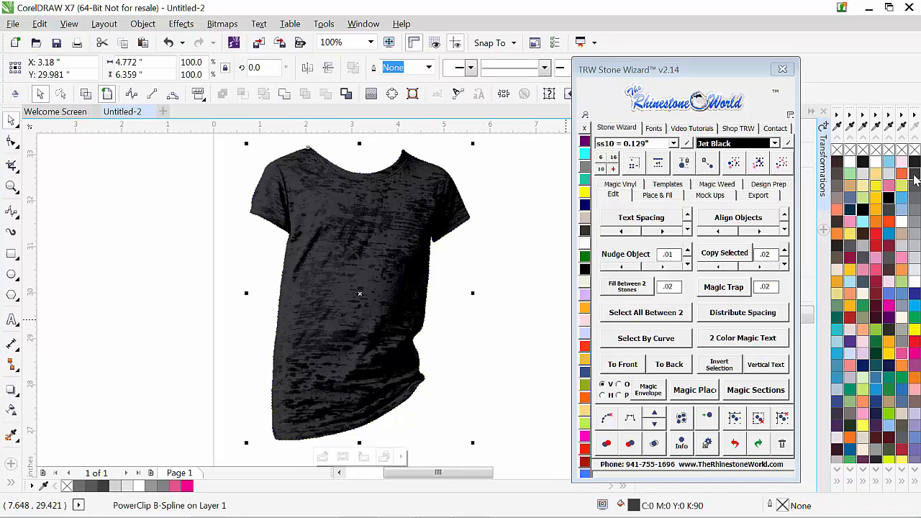
left_click(490, 328)
scroll(382, 294, "down", 1)
scroll(382, 295, "up", 1)
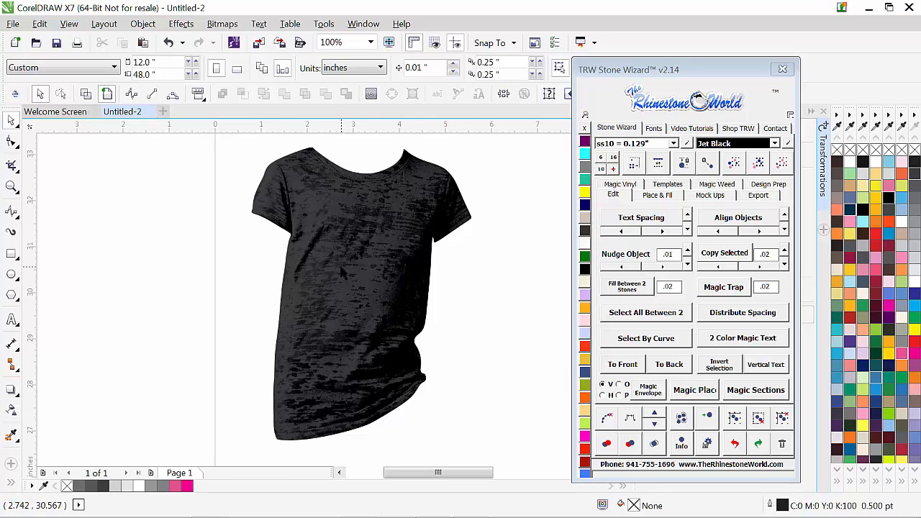
left_click(917, 187)
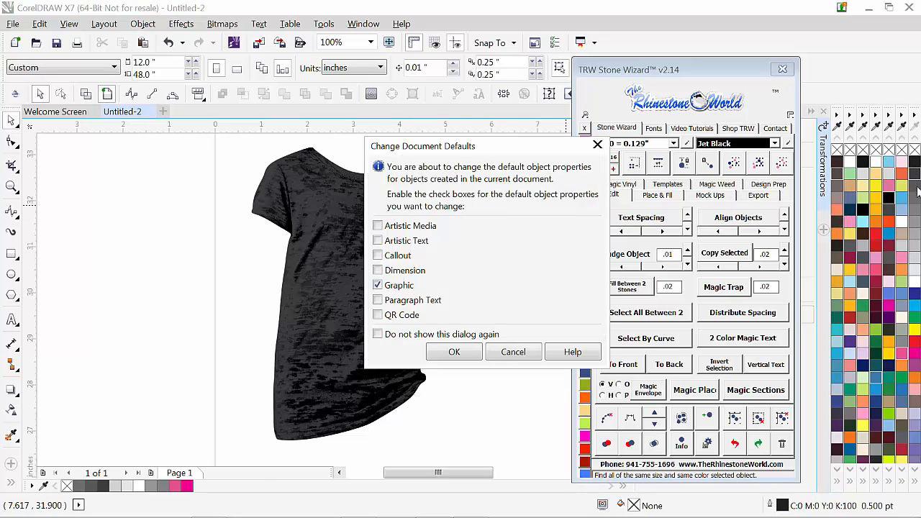
left_click(527, 354)
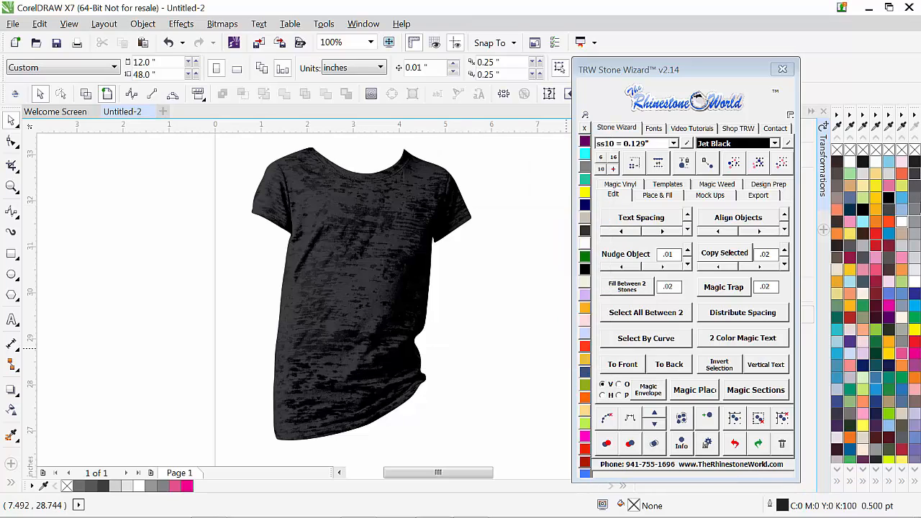
left_click(915, 189)
left_click(497, 354)
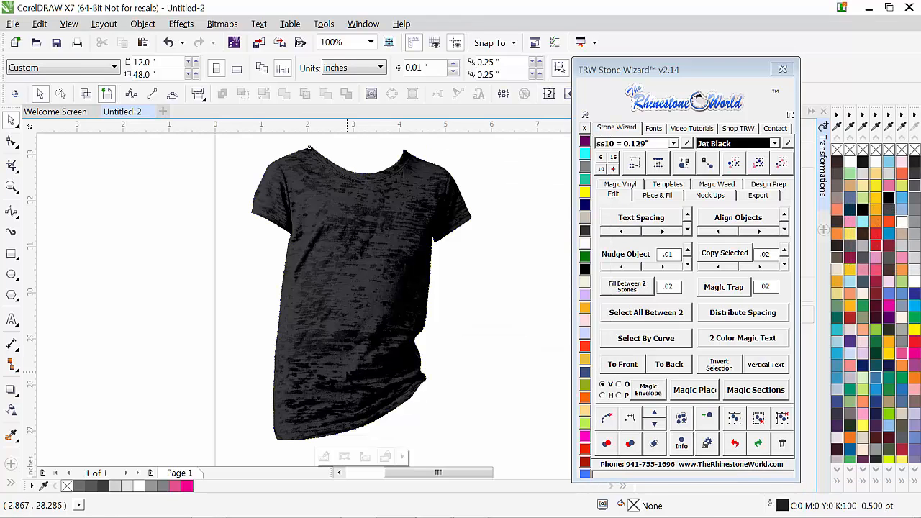
Step: Fill the shirt with 70% Black and darken it gradually by mixing in the Black Jerzees Shirt color
left_click(347, 371)
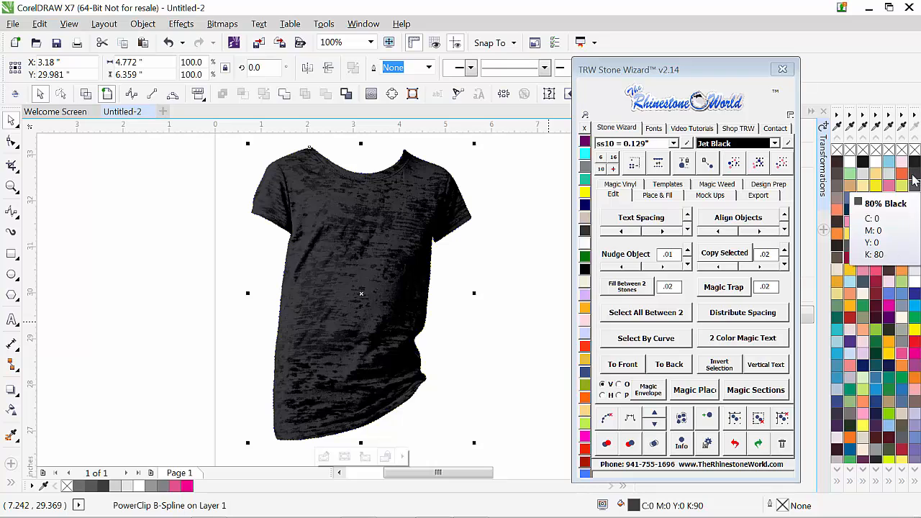
left_click(916, 200)
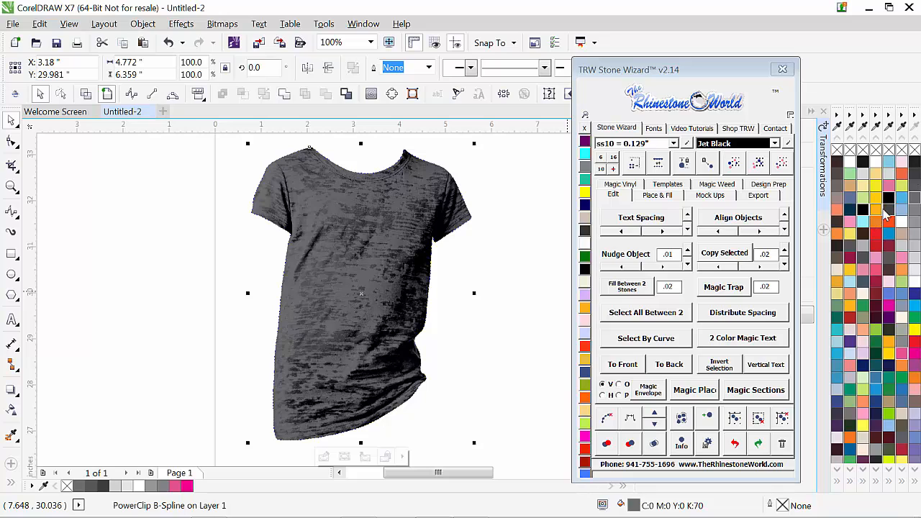
left_click(890, 205)
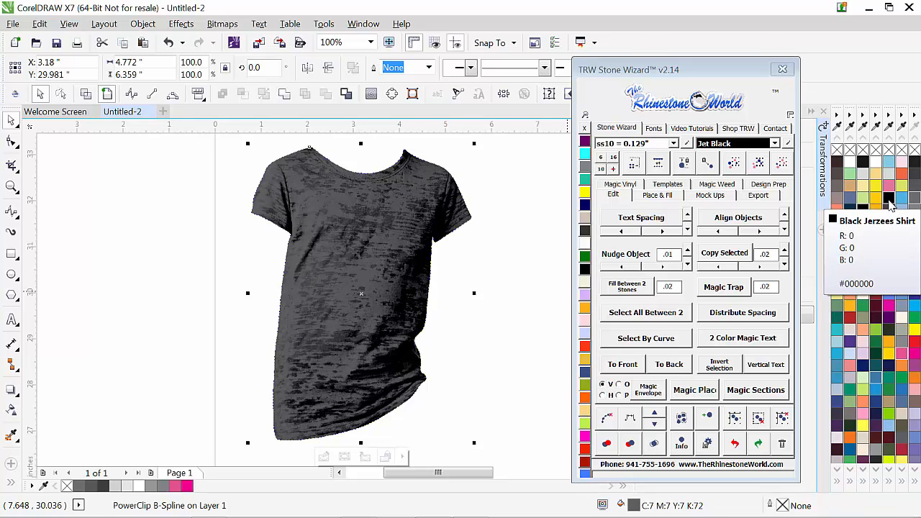
left_click(891, 206, "ctrl")
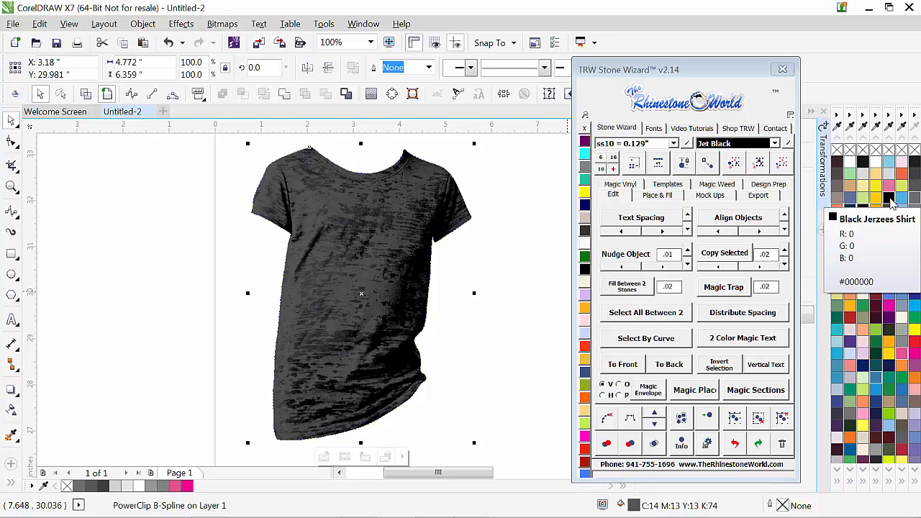
left_click(890, 201)
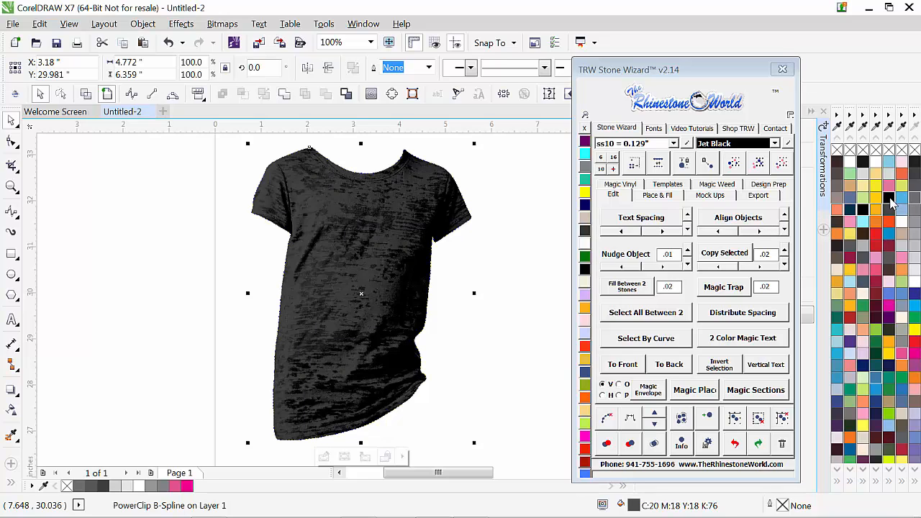
left_click(890, 198, "ctrl")
left_click(540, 340)
Step: Reset the shirt's fill to White (#FFFFFF)
left_click(410, 346)
left_click(903, 222)
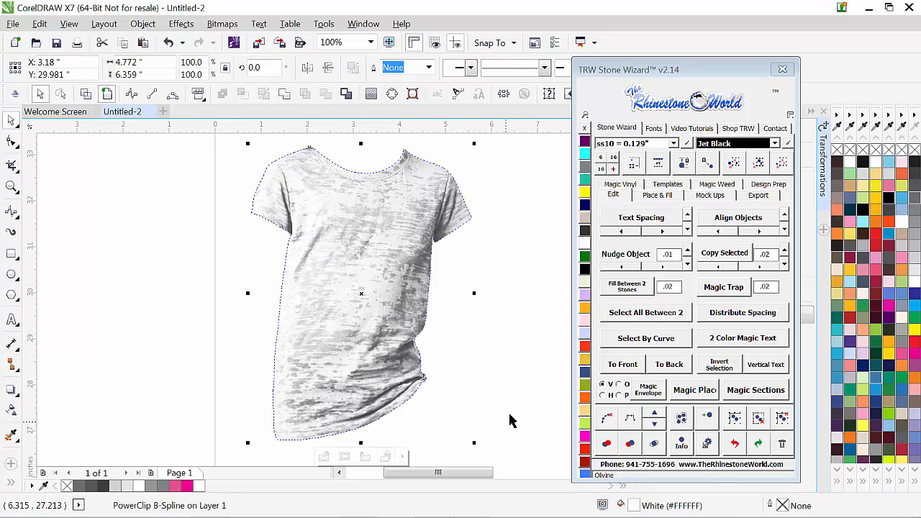
left_click(509, 361)
Step: Tint the white shirt gradually by repeatedly mixing the hot pink palette color into its fill until it is a strong pink
left_click(350, 366)
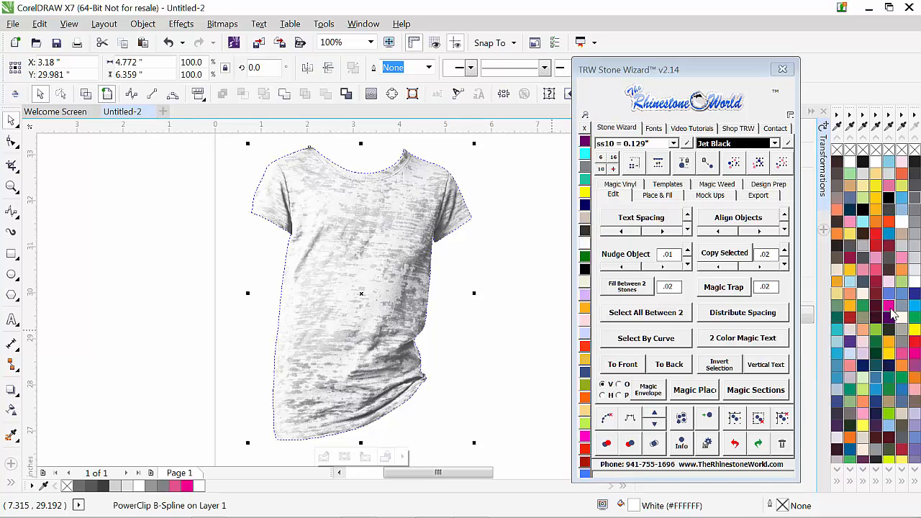
left_click(891, 311, "ctrl")
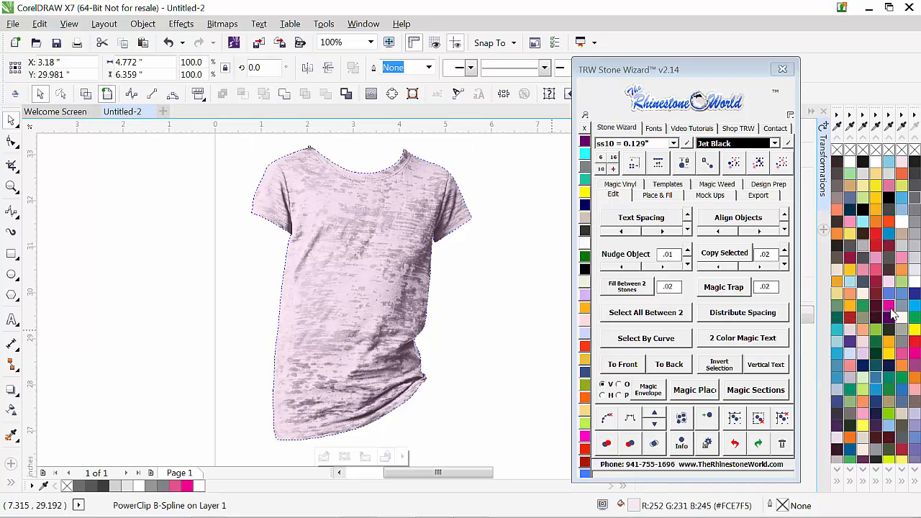
left_click(891, 311, "ctrl")
left_click(891, 310, "ctrl")
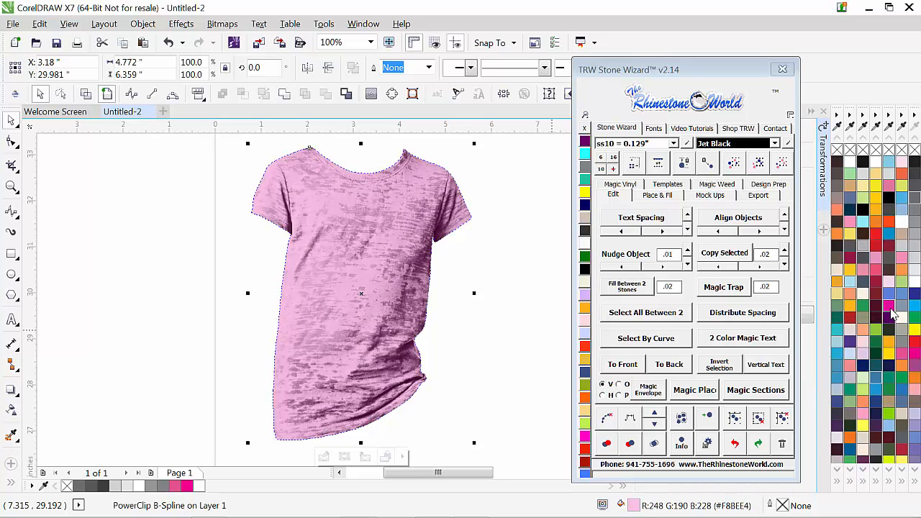
left_click(891, 311, "ctrl")
left_click(891, 311, "ctrl")
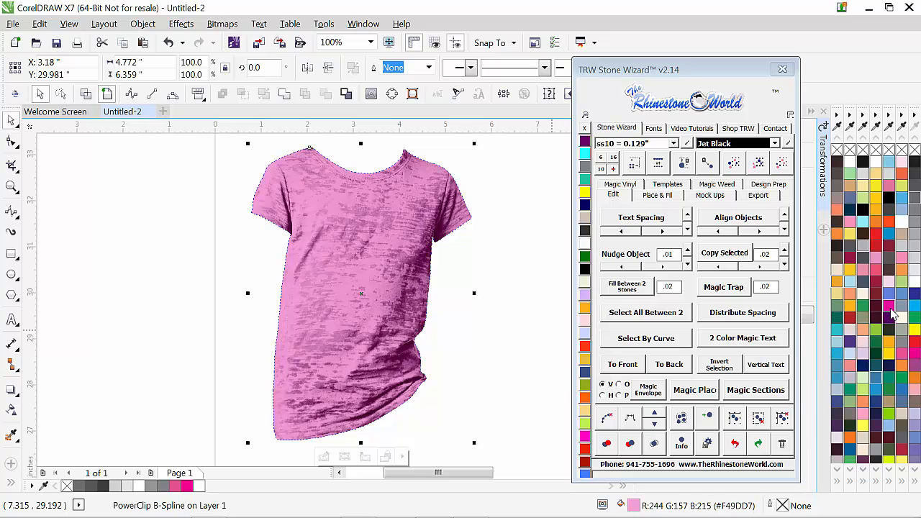
left_click(891, 311, "ctrl")
left_click(892, 311, "ctrl")
left_click(891, 311, "ctrl")
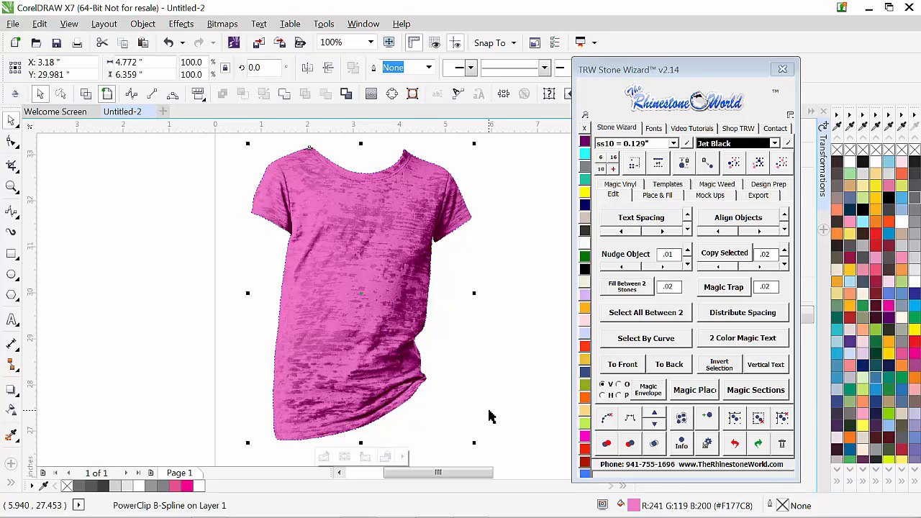
left_click(891, 311, "ctrl")
left_click(891, 311, "ctrl")
left_click(892, 311, "ctrl")
left_click(891, 311, "ctrl")
left_click(509, 358)
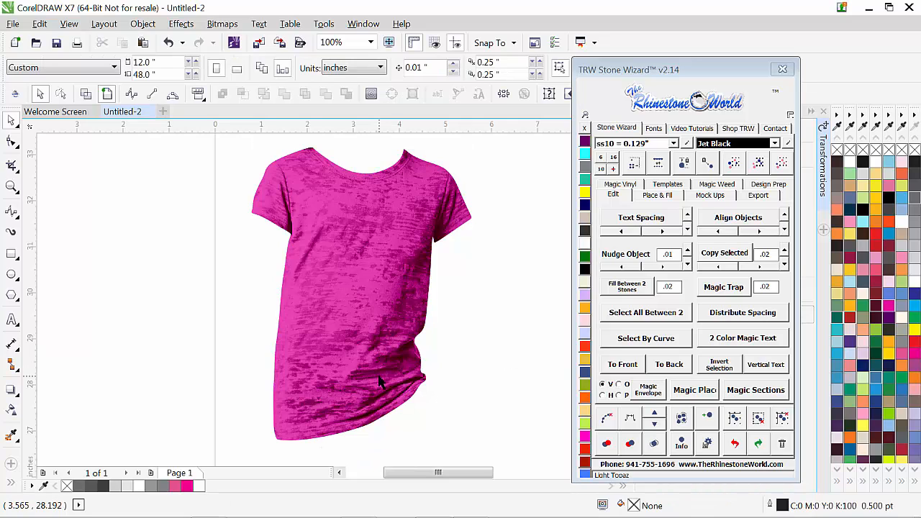
scroll(339, 350, "down", 2)
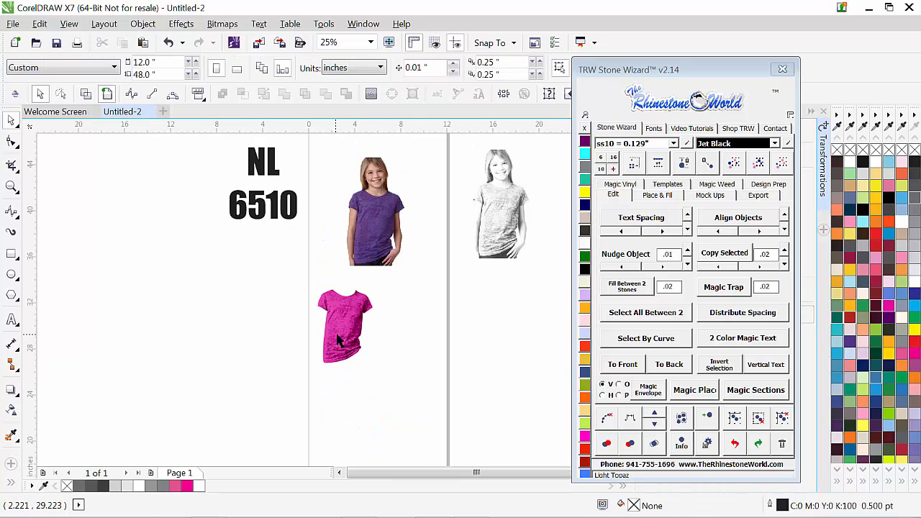
Step: Place a rectangle about 10.2 by 9.3 inches filled with Black Diamond gray behind the repositioned pink shirt
left_click(354, 351)
left_click_drag(354, 351, 378, 372)
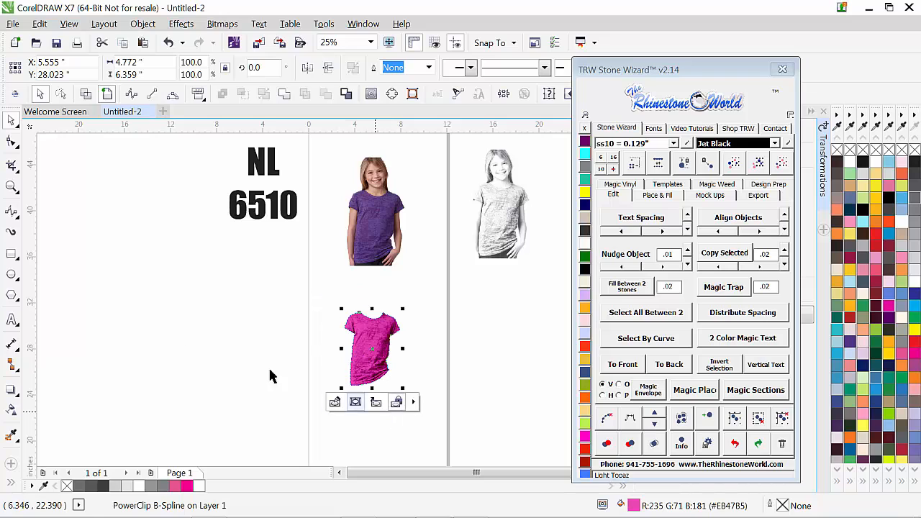
left_click(11, 253)
mouse_move(315, 293)
left_mouse_down()
mouse_move(415, 403)
mouse_move(436, 403)
left_mouse_up()
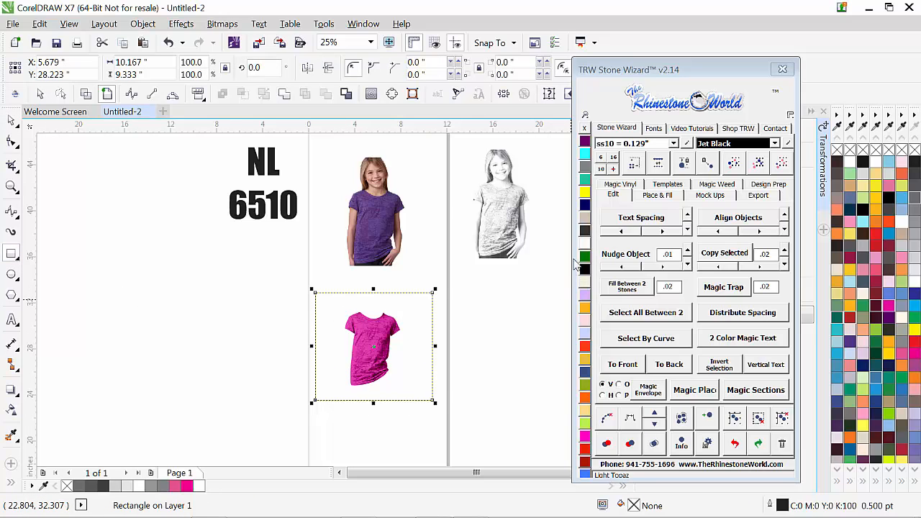
left_click(586, 167)
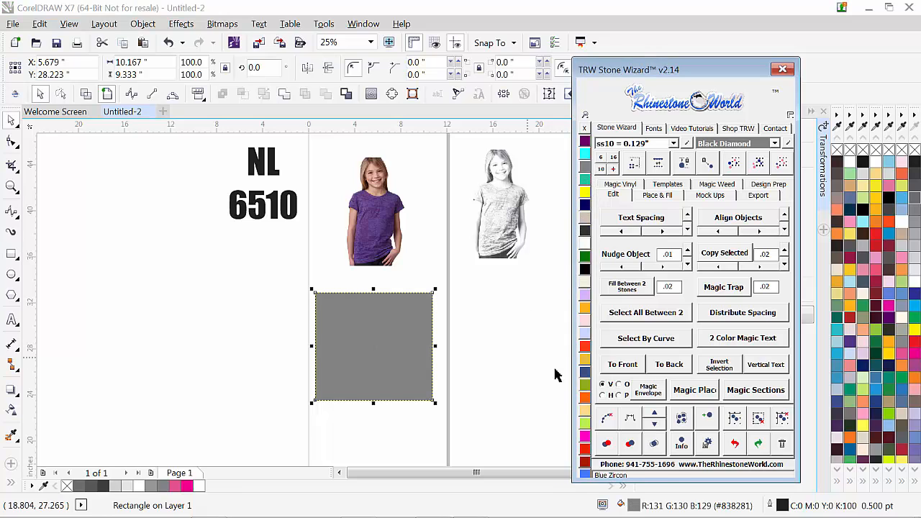
left_click(659, 365)
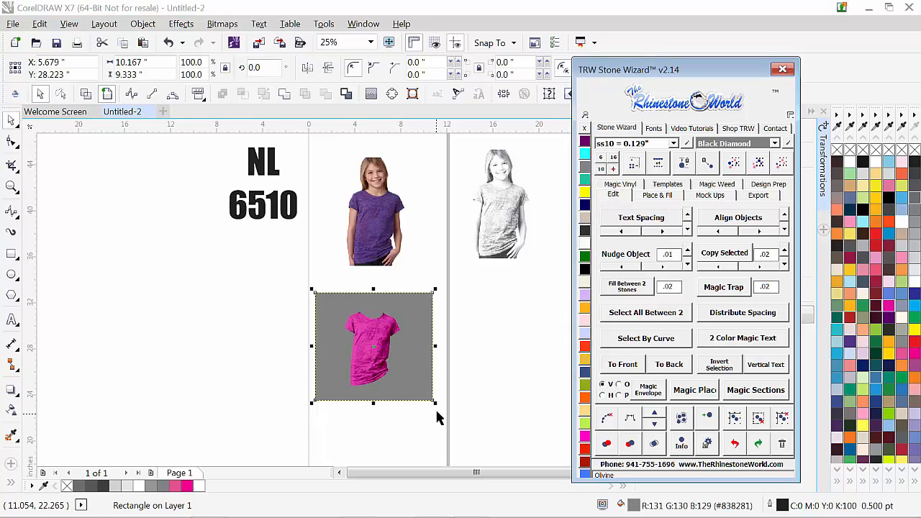
Step: Inspect the shirt against the gray background, delete the gray rectangle and move the shirt up and to the left
left_click(360, 408)
scroll(374, 375, "up", 1)
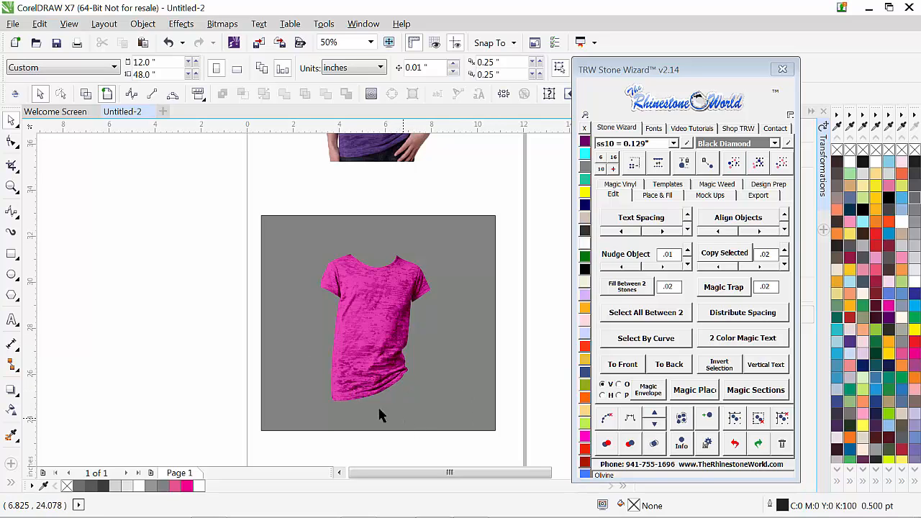
left_click(358, 400)
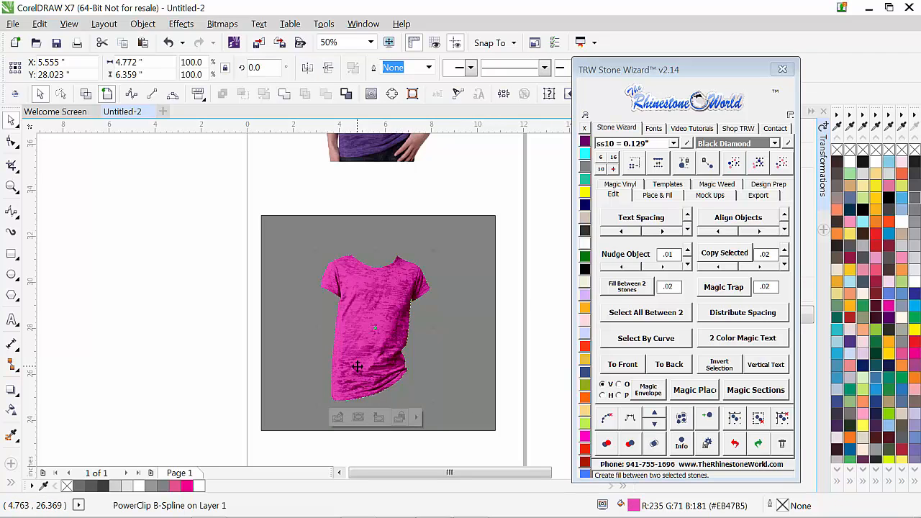
left_click(286, 284)
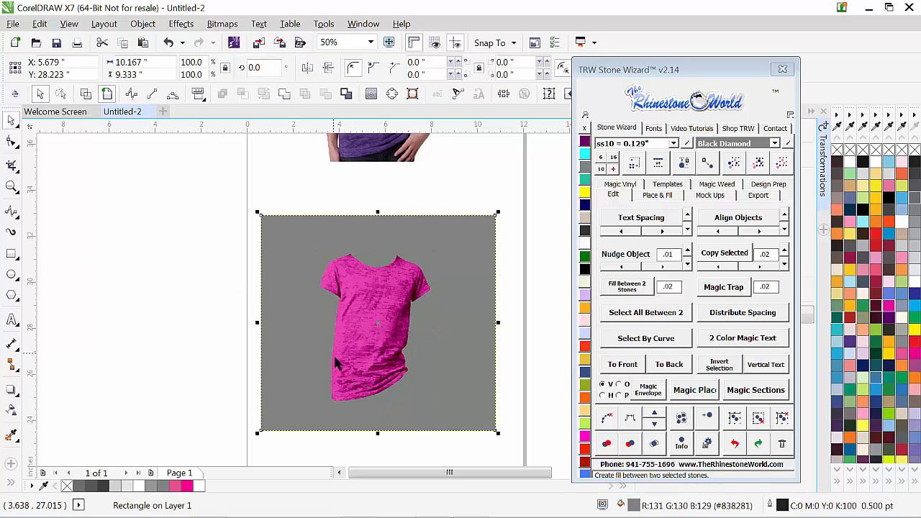
key("Delete")
left_click(376, 346)
left_click_drag(379, 347, 327, 298)
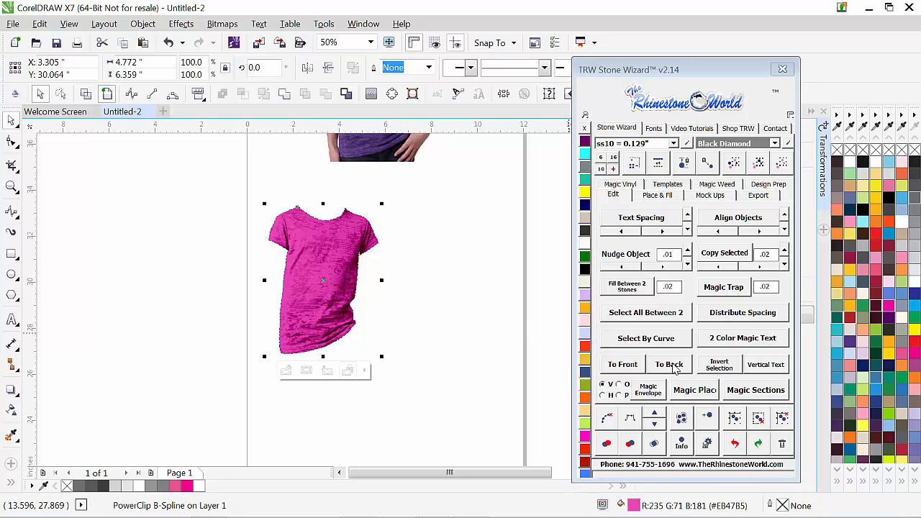
Step: Show the first set of Custom mockup products in the Stone Wizard and deselect the shirt
left_click(709, 196)
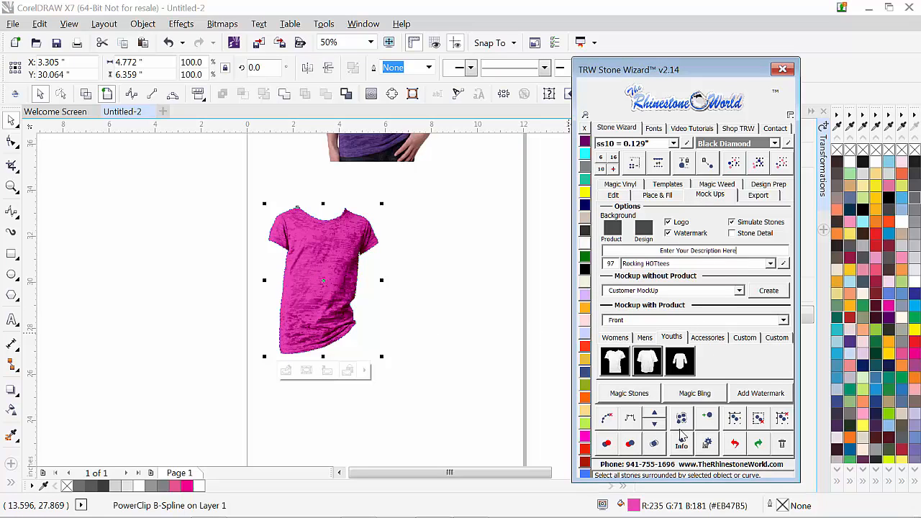
left_click(744, 338)
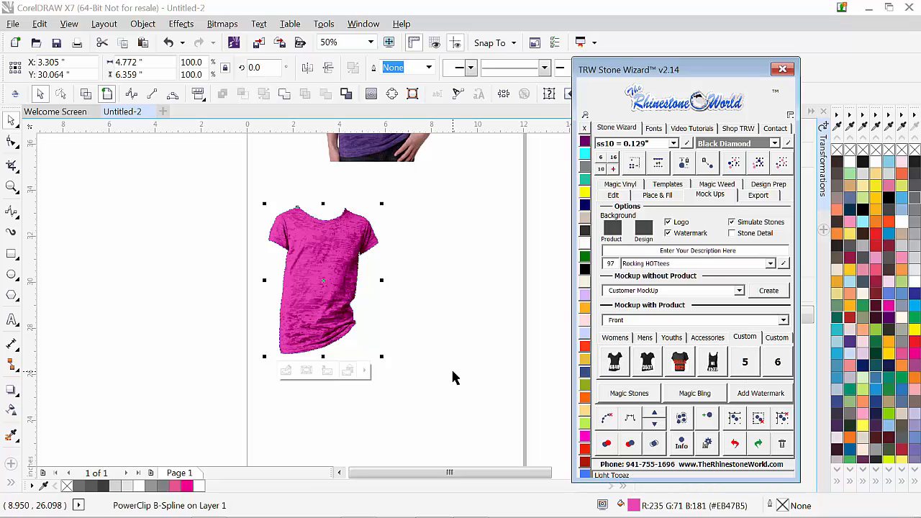
left_click(416, 368)
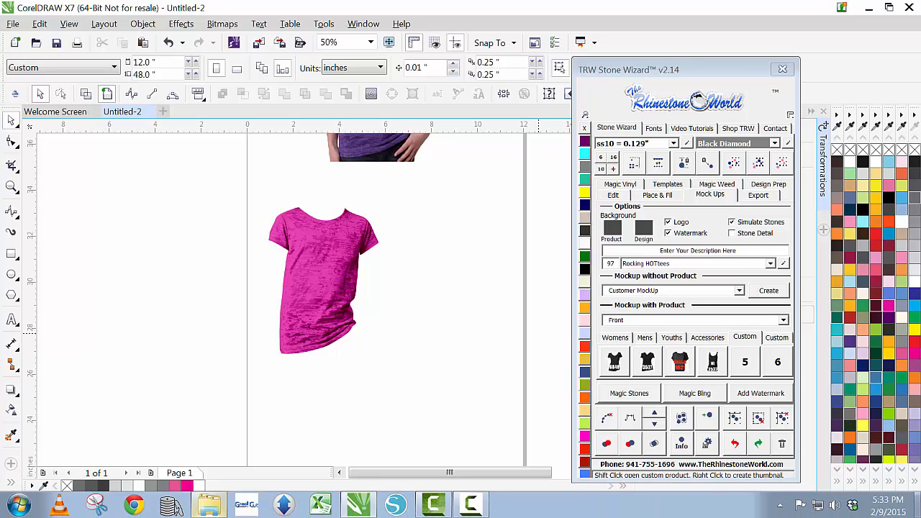
Step: Move the pink shirt to the right on the page and deselect it
left_click_drag(338, 315, 401, 317)
left_click(447, 387)
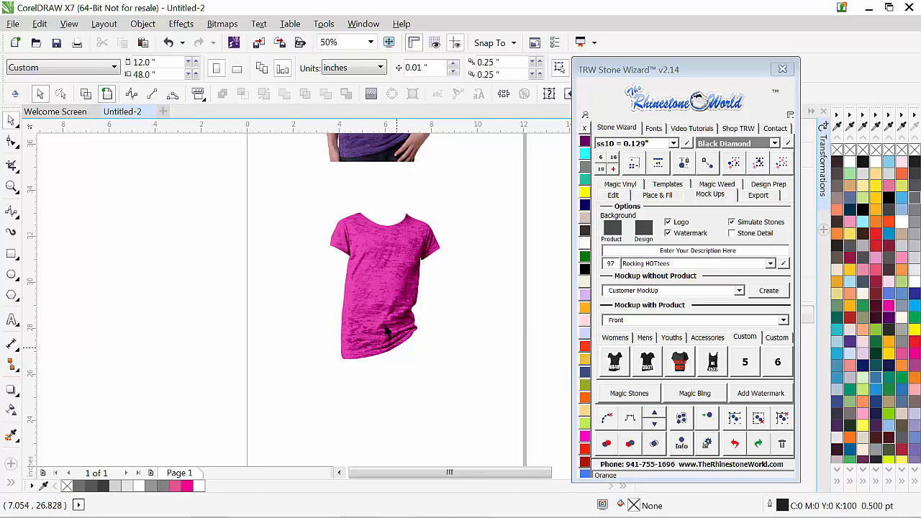